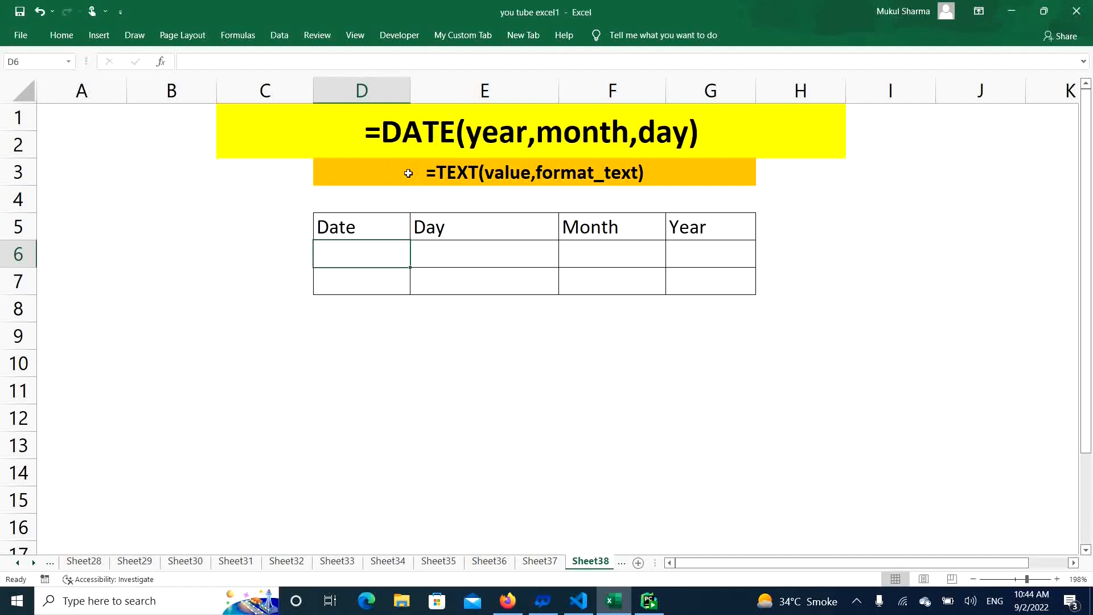
# Step: Enter the formula =DATE(1988,7,17) in cell D6 under the Date heading
pyautogui.click(408, 173)
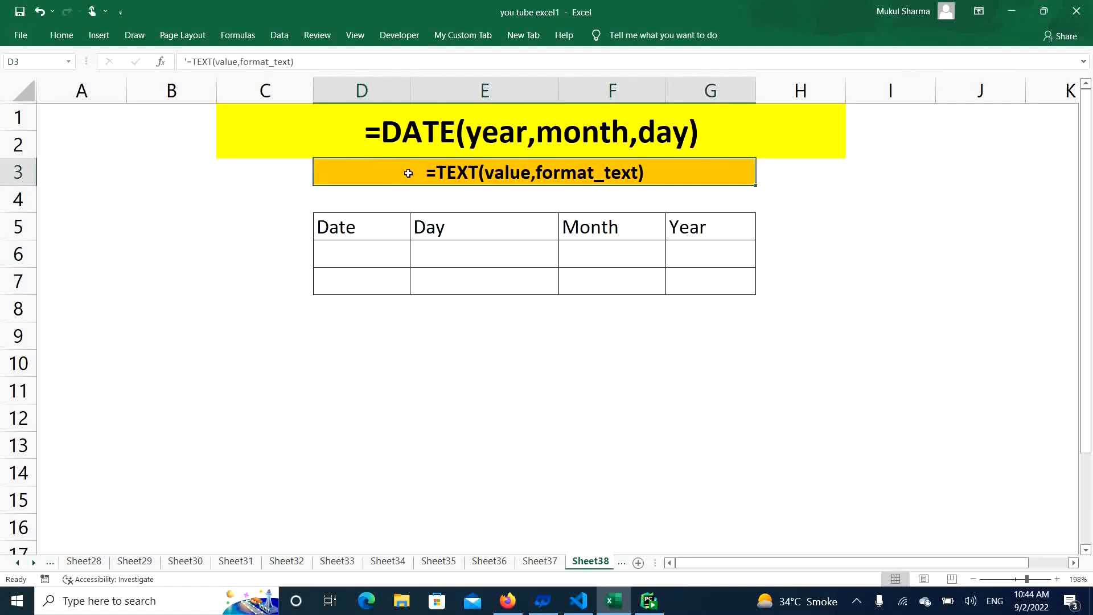
pyautogui.click(367, 255)
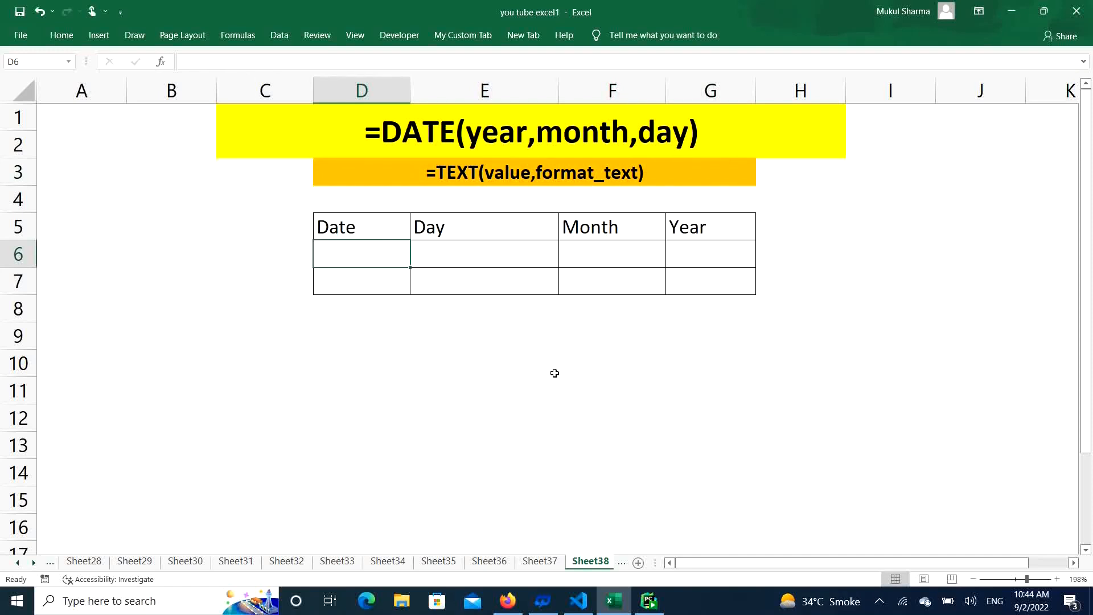
pyautogui.write('=')
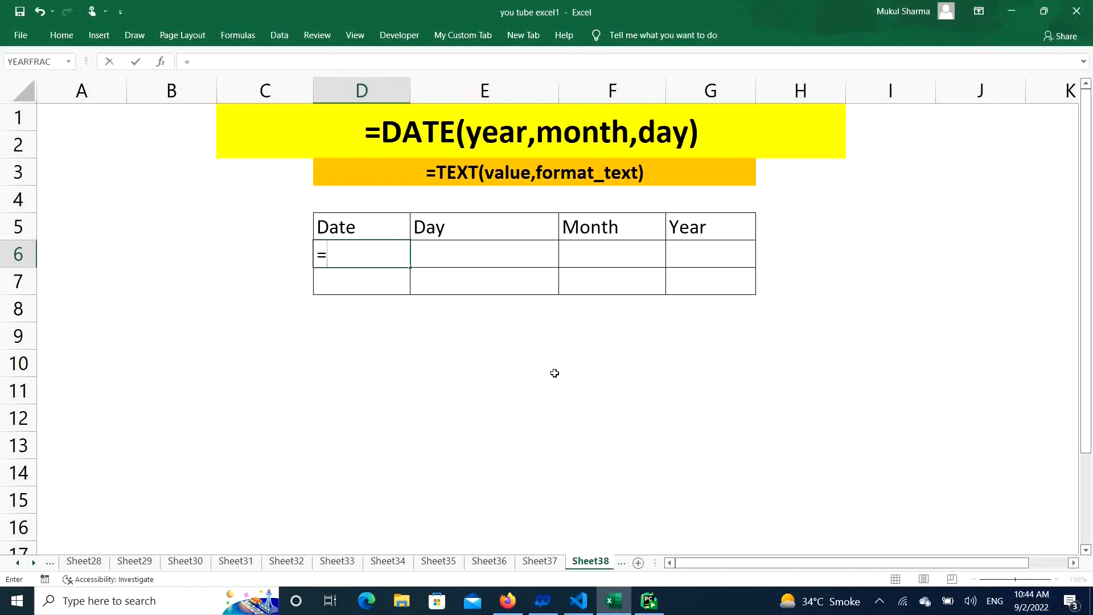
pyautogui.write('date')
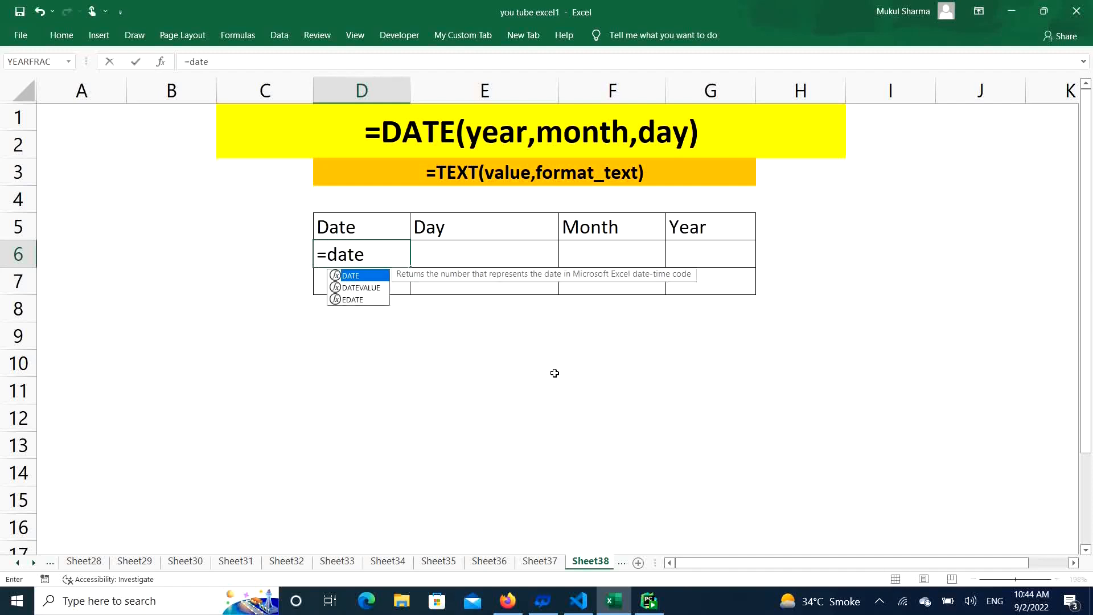
pyautogui.press('Tab')
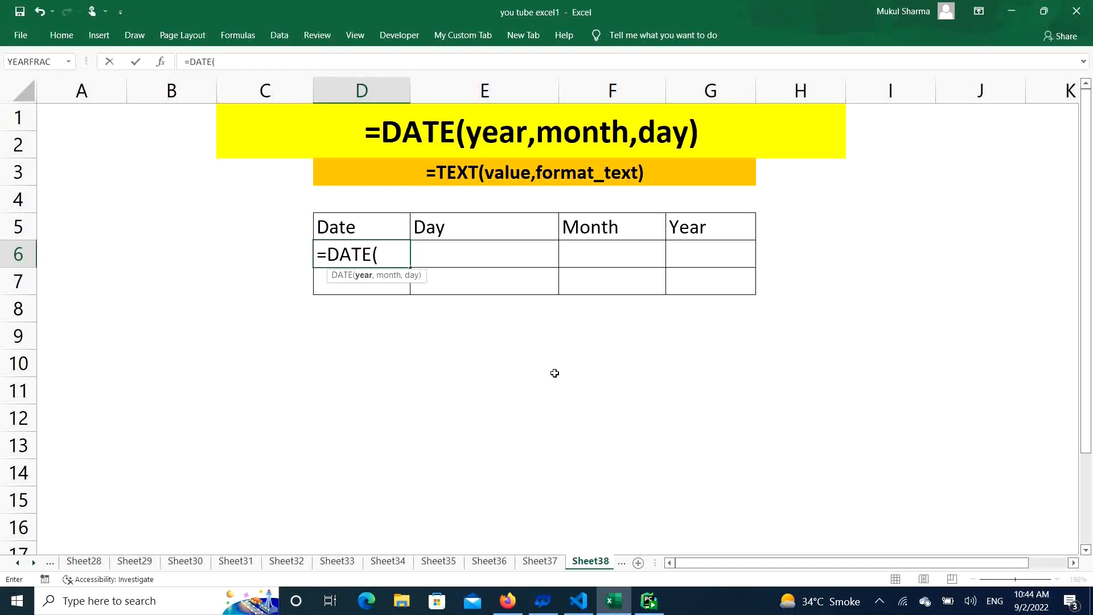
pyautogui.write('1988,')
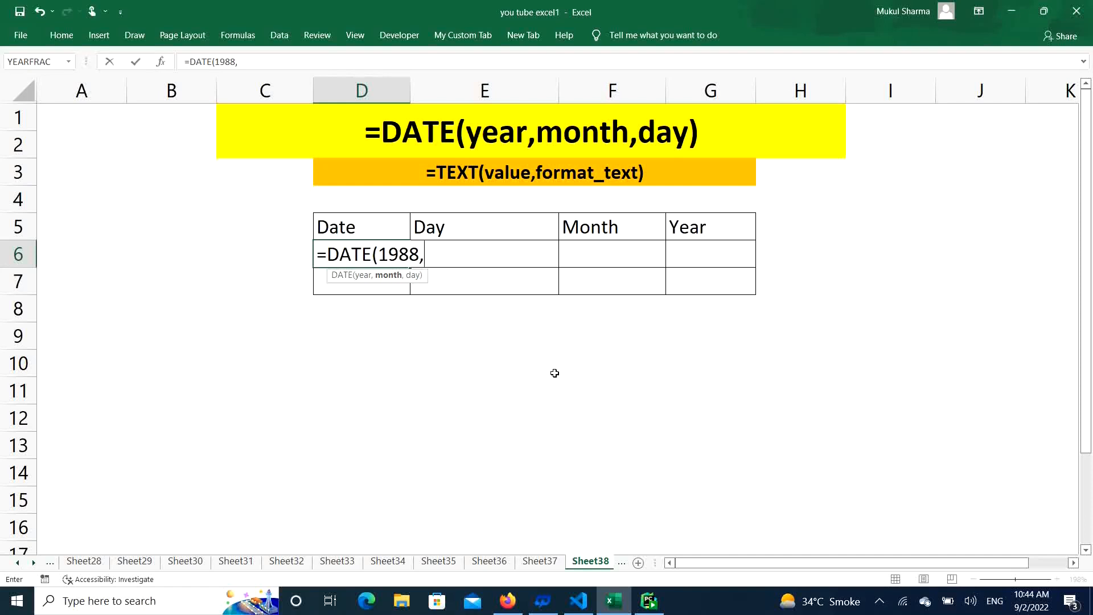
pyautogui.write('7,17)')
pyautogui.press('Return')
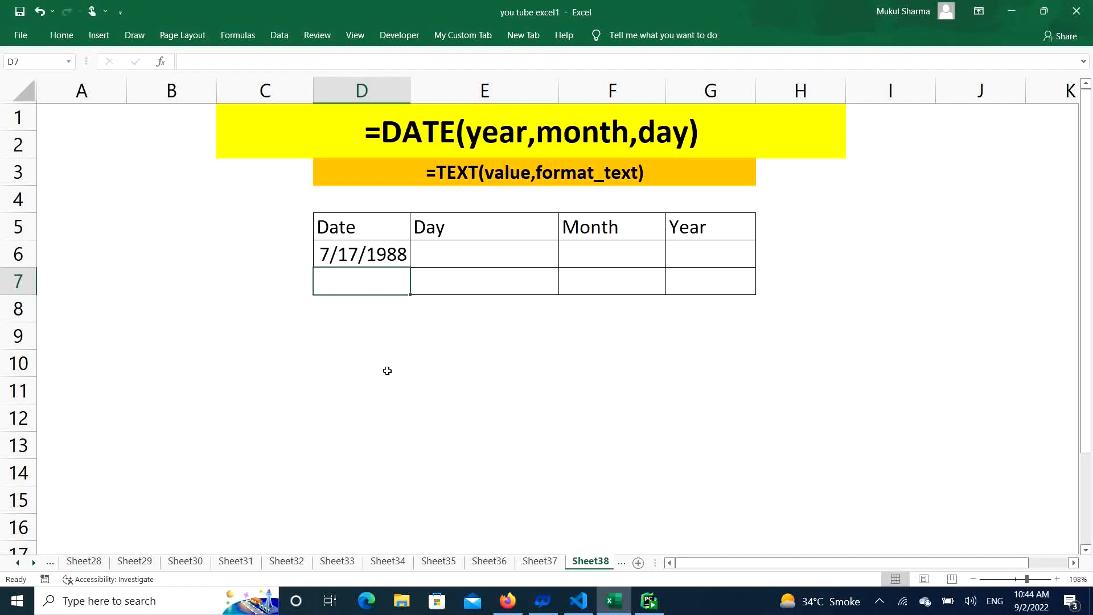
# Step: Enter =TEXT(D6,"dd/mm/yyyy") in cell D7 and autofit the width of column D
pyautogui.write('=text')
pyautogui.press('Tab')
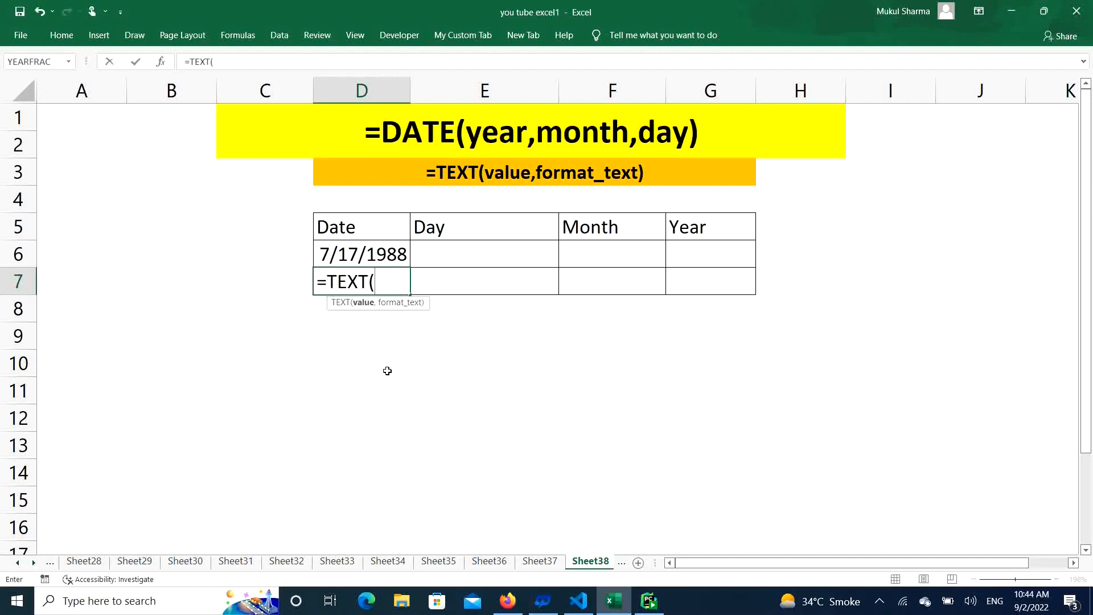
pyautogui.press('Up')
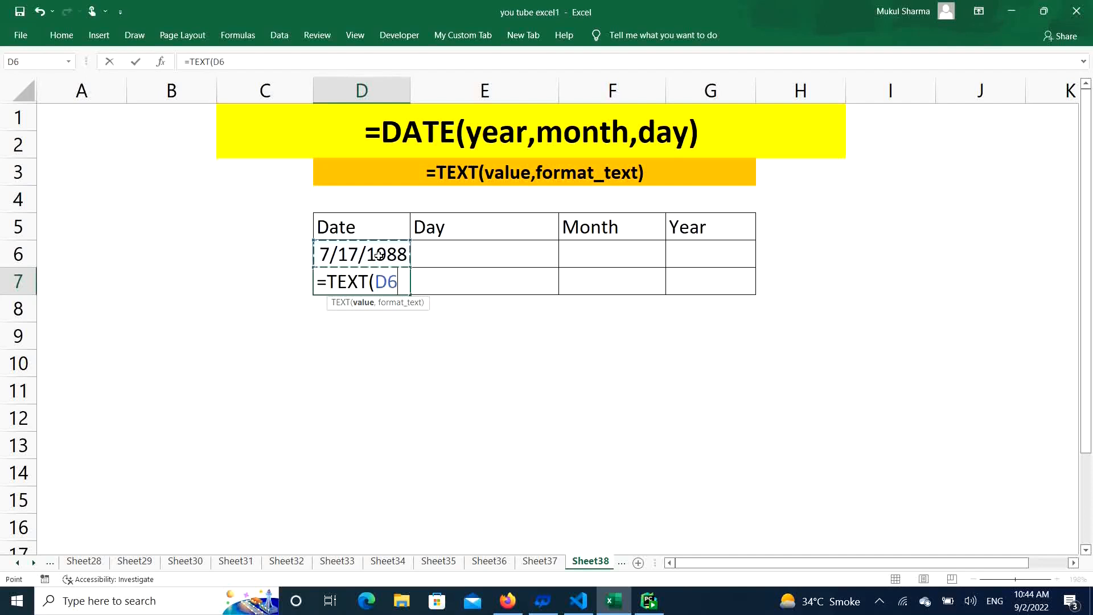
pyautogui.write(',')
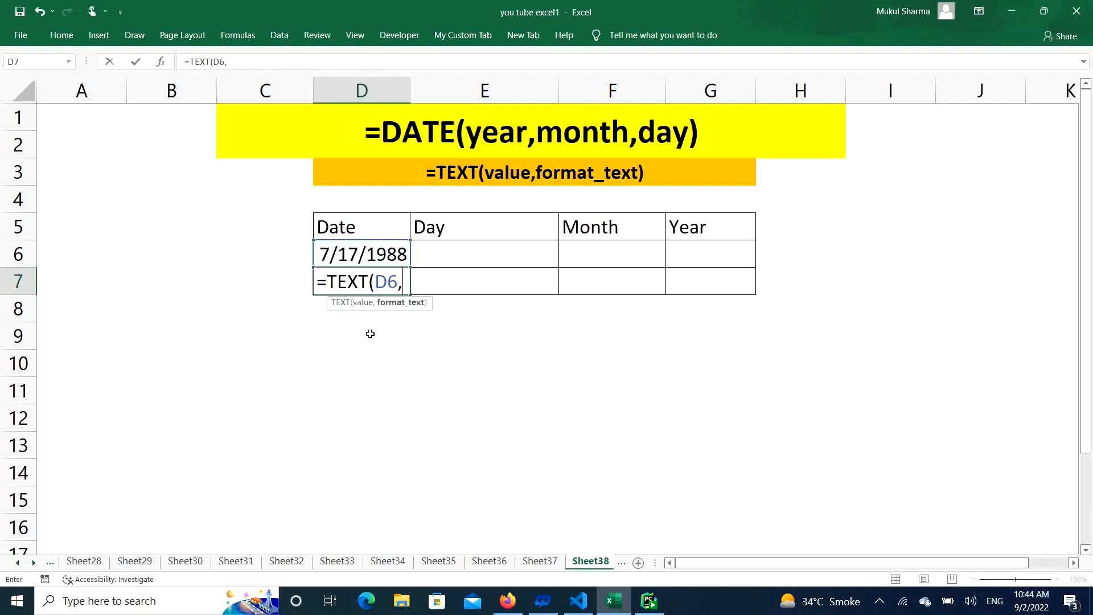
pyautogui.write('"dd/mm')
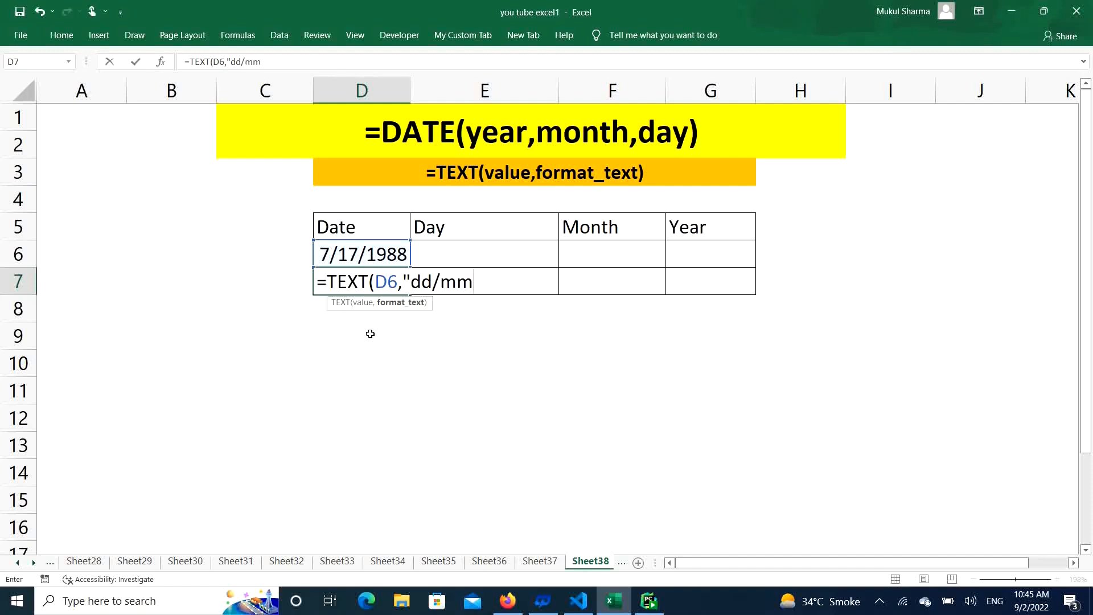
pyautogui.write('/yyyy')
pyautogui.write('")')
pyautogui.press('Return')
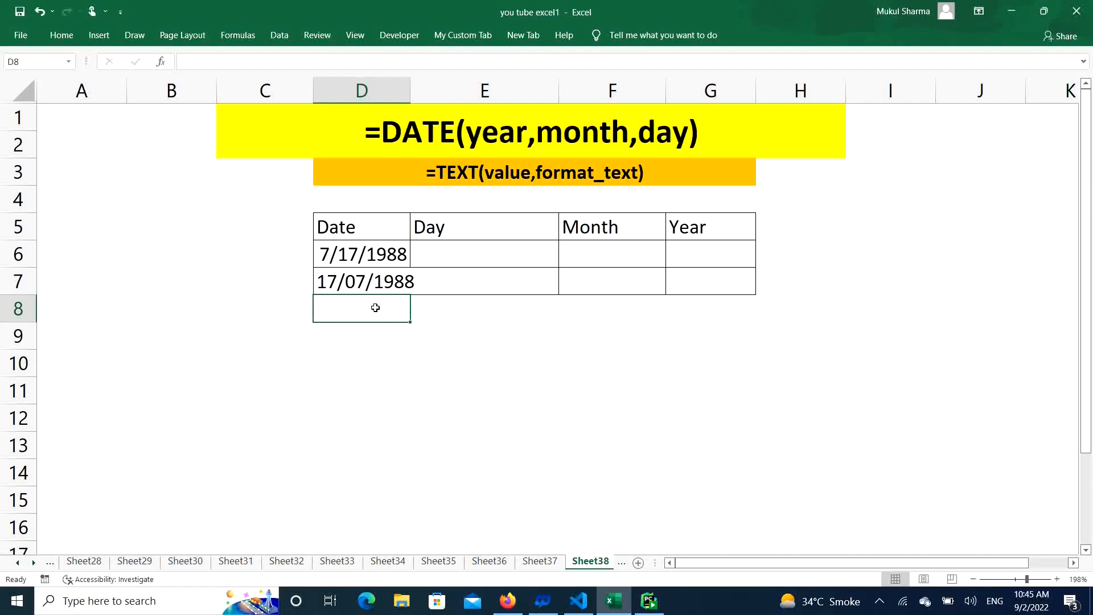
pyautogui.click(376, 281)
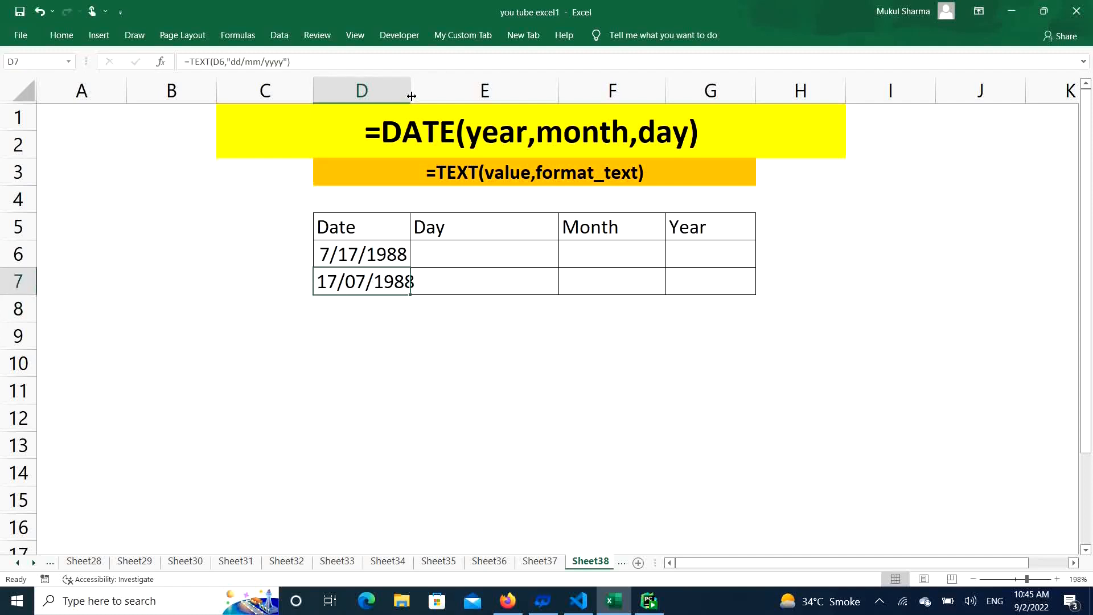
pyautogui.doubleClick(410, 100)
# Step: Enter =TEXT(D6,"dd") in cell E6 to extract the day number from the date
pyautogui.click(491, 255)
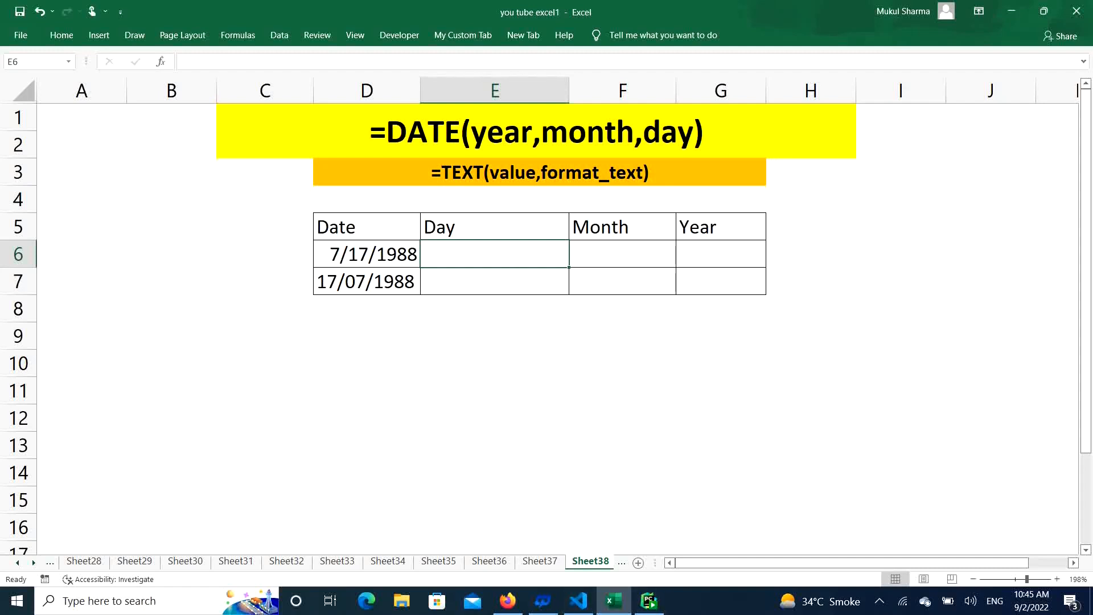
pyautogui.write('=text')
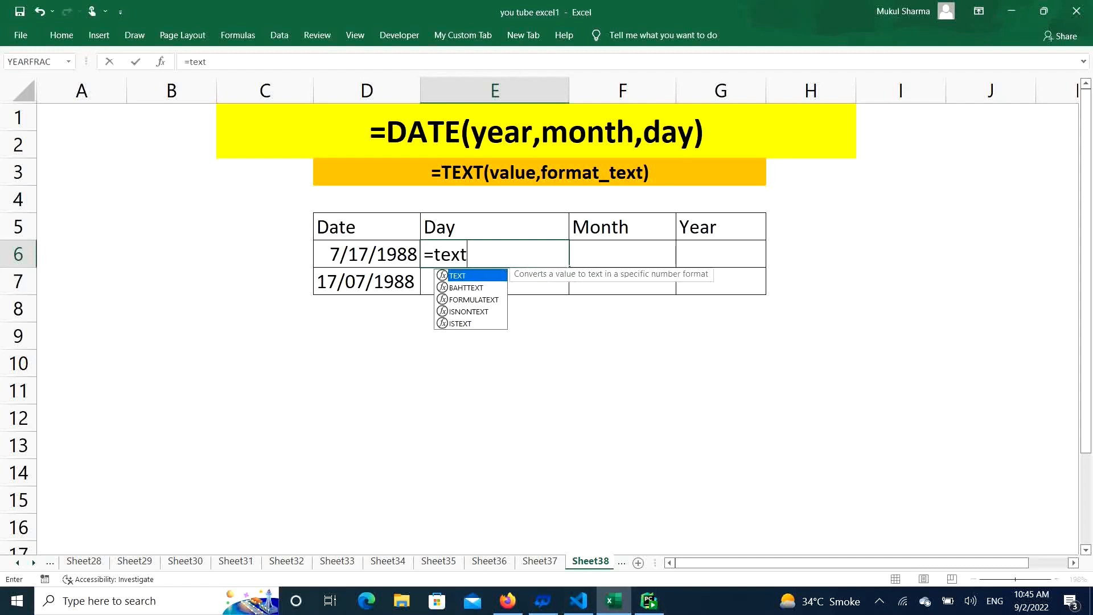
pyautogui.press('Tab')
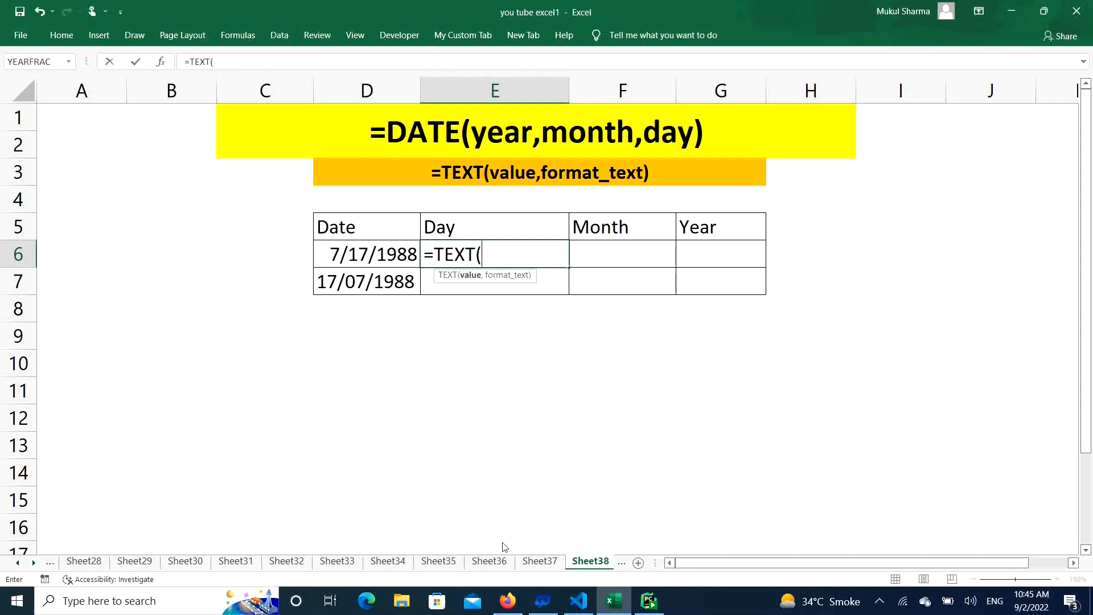
pyautogui.click(370, 253)
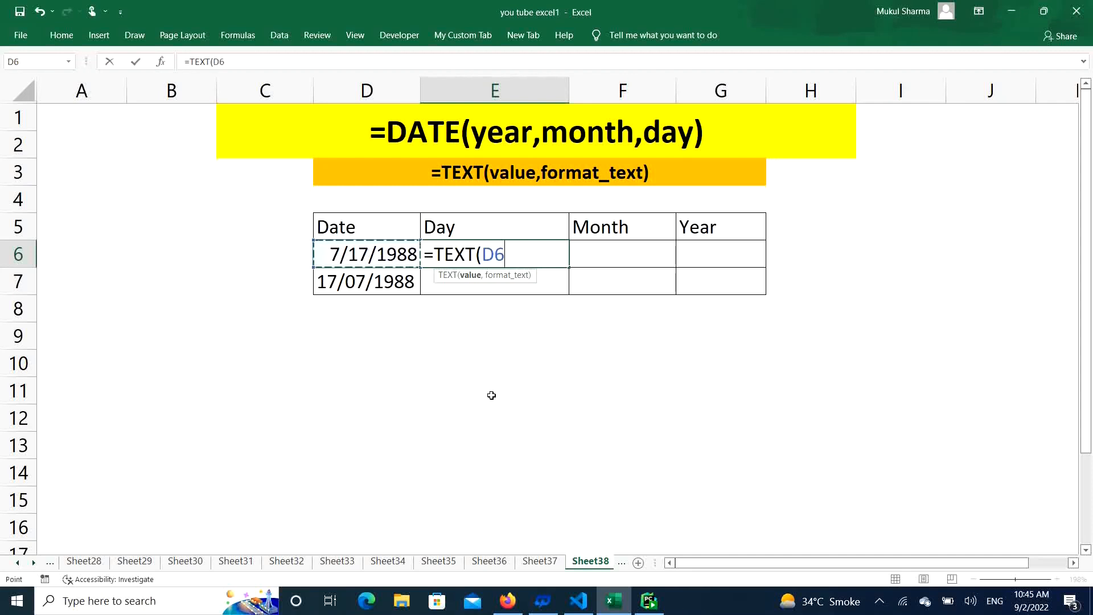
pyautogui.write(',')
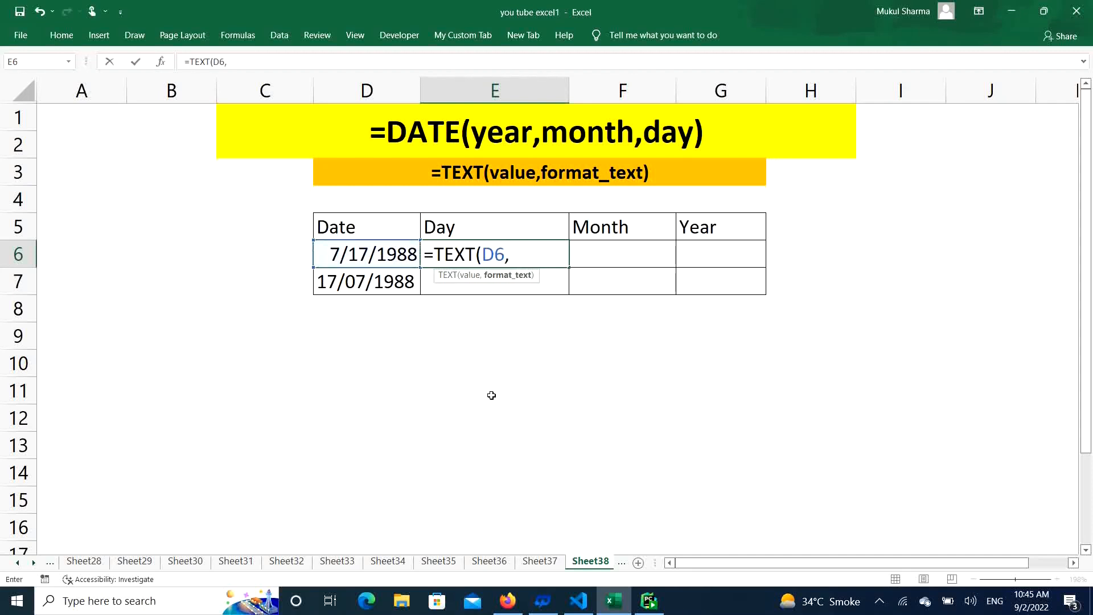
pyautogui.write('"dd")')
pyautogui.press('Return')
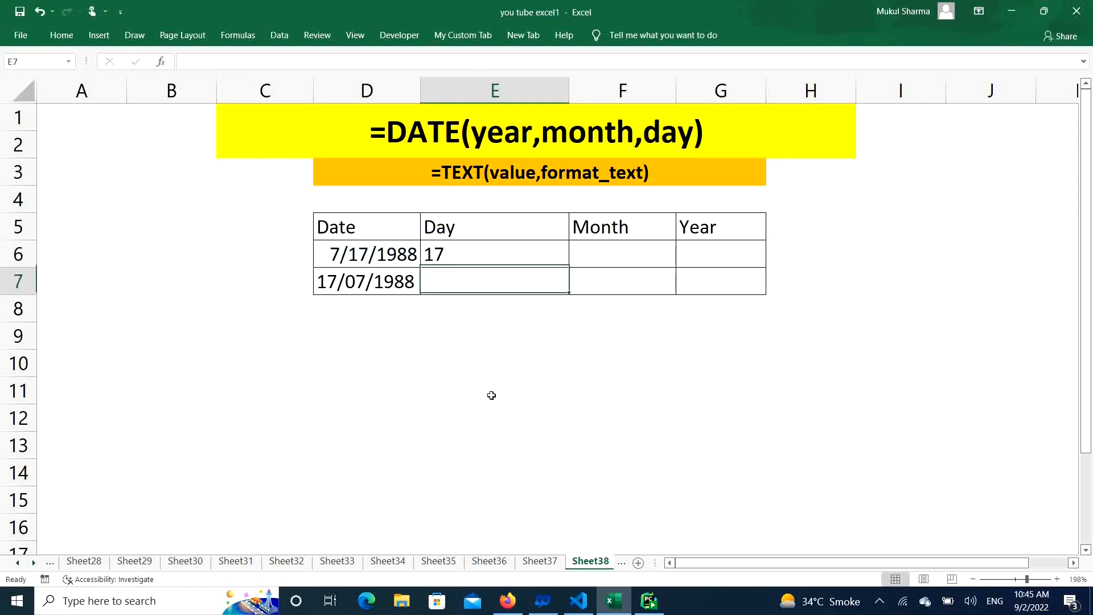
# Step: Enter =TEXT(D6,"mm") in cell F6 to extract the month number from the date
pyautogui.click(630, 260)
pyautogui.write('=text')
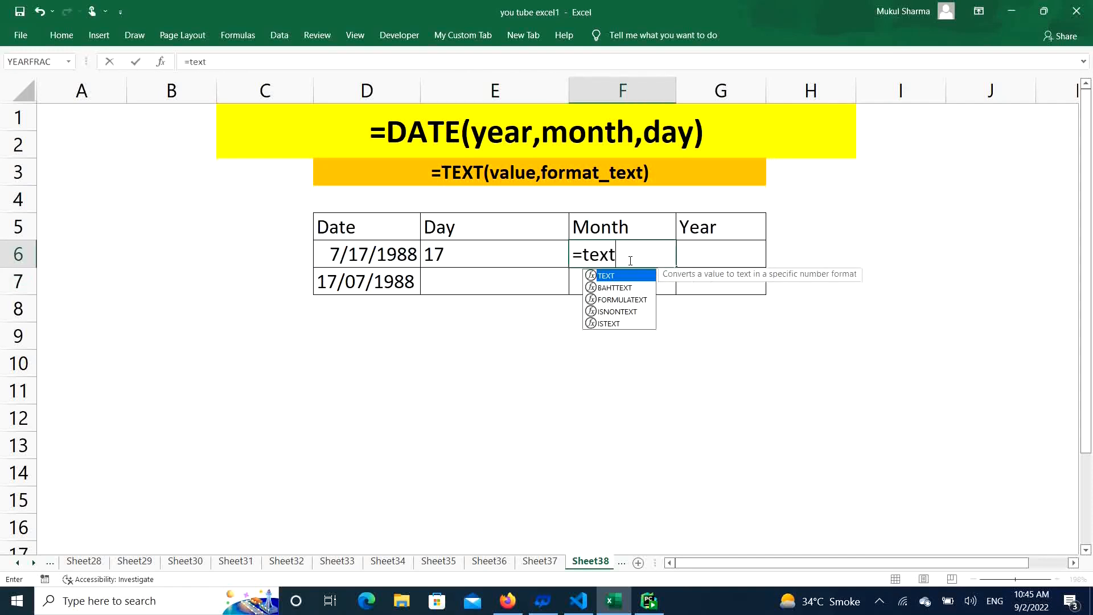
pyautogui.press('Tab')
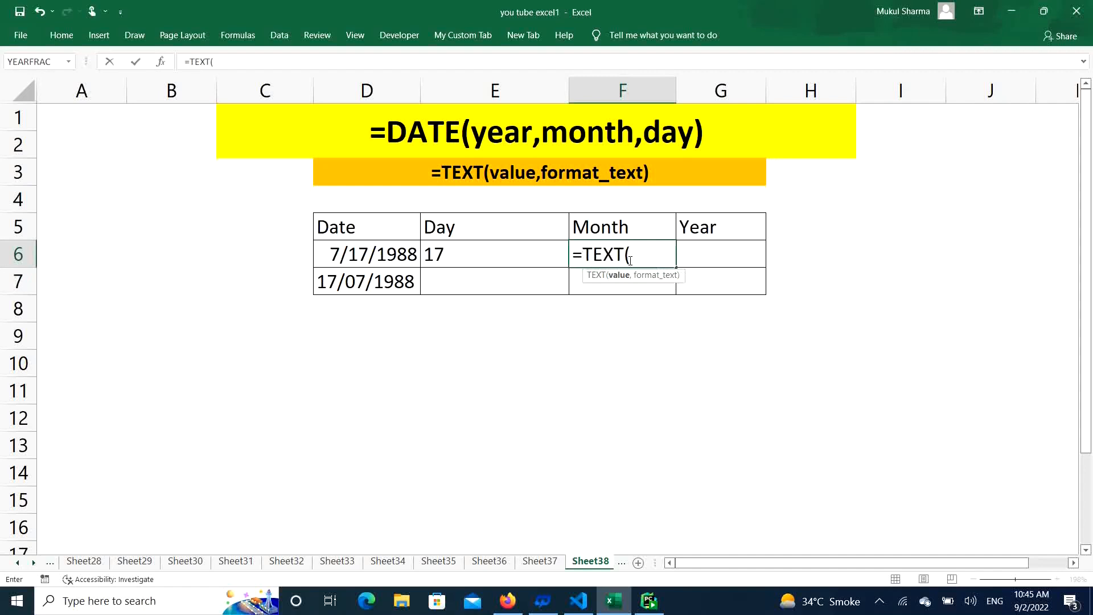
pyautogui.click(370, 251)
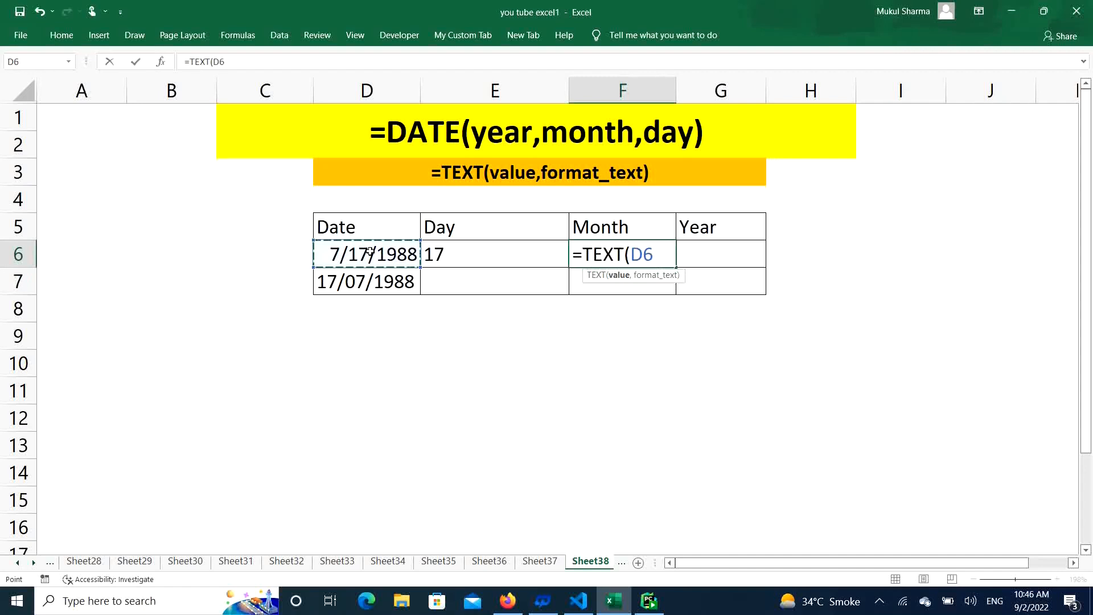
pyautogui.write(',"')
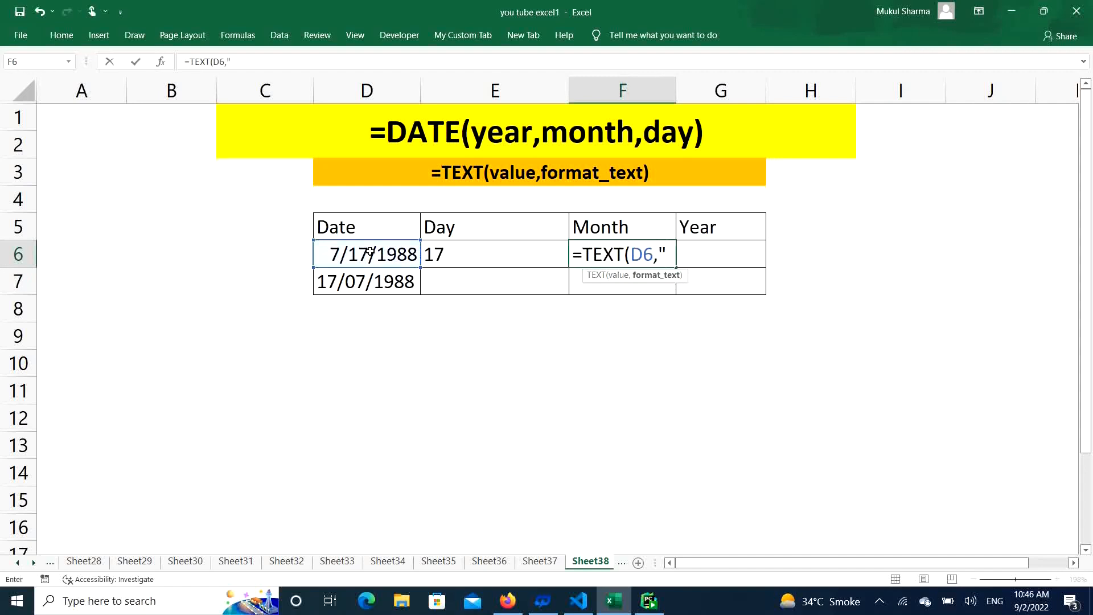
pyautogui.write('mm")')
pyautogui.press('Return')
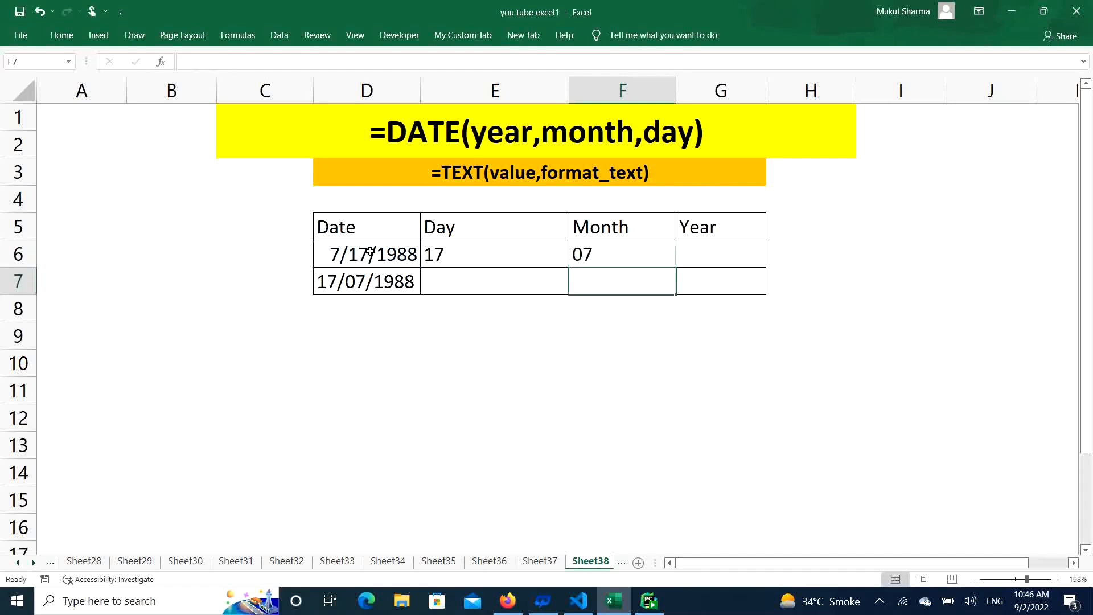
# Step: Enter =TEXT(D6,"yyyy") in cell G6 to extract the four-digit year from the date
pyautogui.click(722, 259)
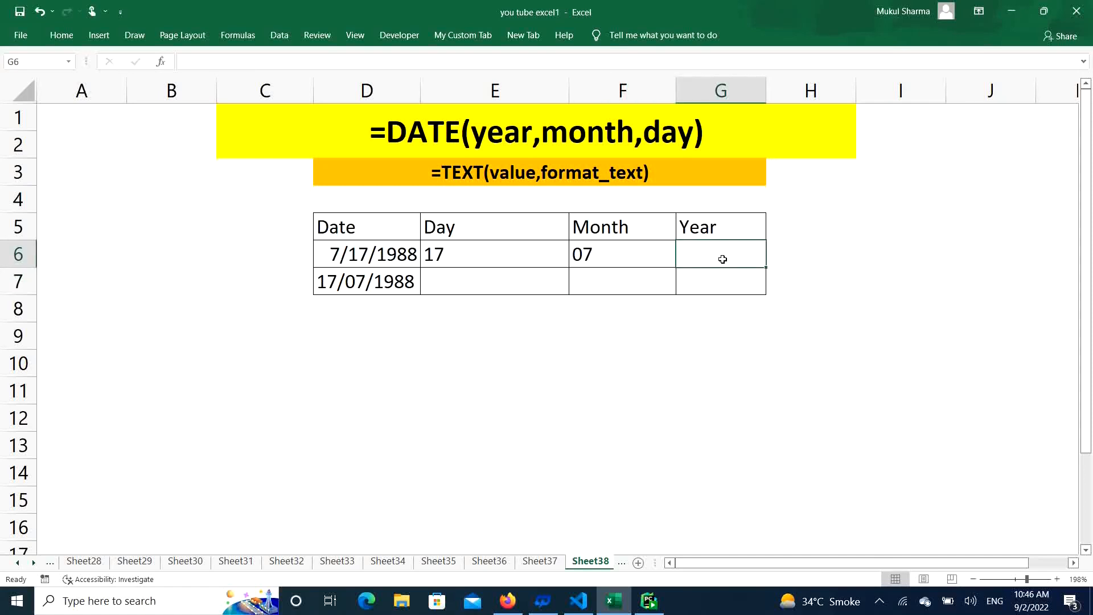
pyautogui.write('=text')
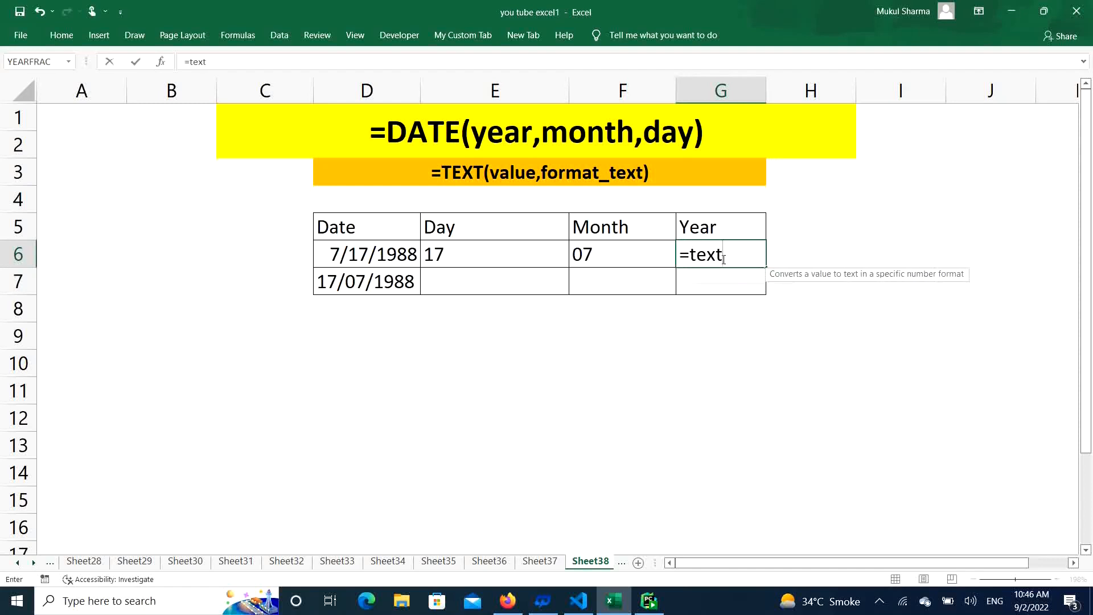
pyautogui.press('Tab')
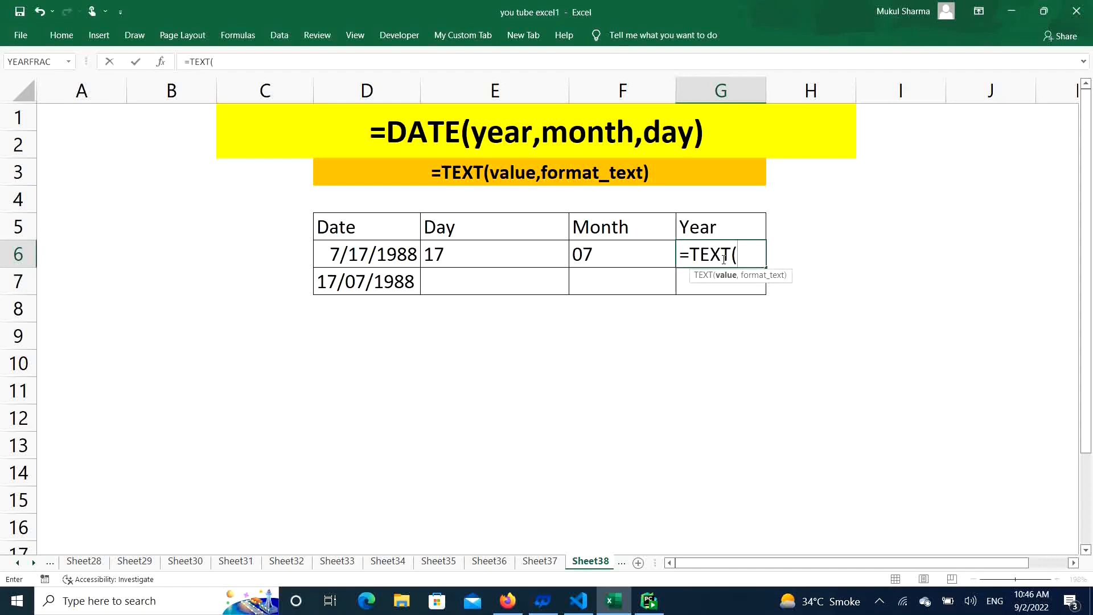
pyautogui.click(402, 260)
pyautogui.write(',')
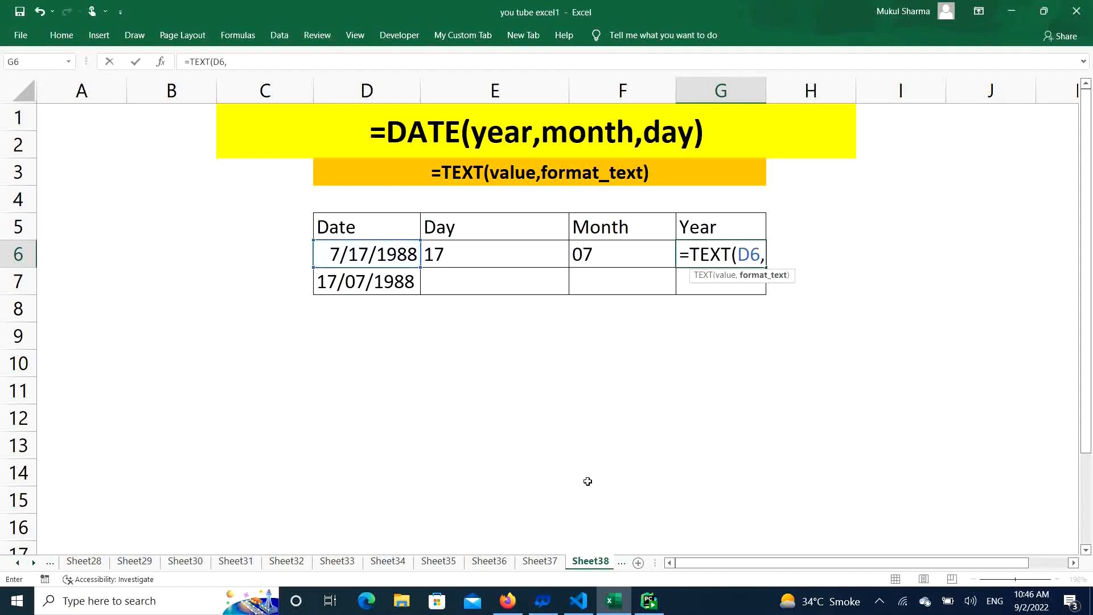
pyautogui.write('"yyyy"_')
pyautogui.press('BackSpace')
pyautogui.write(')')
pyautogui.press('Return')
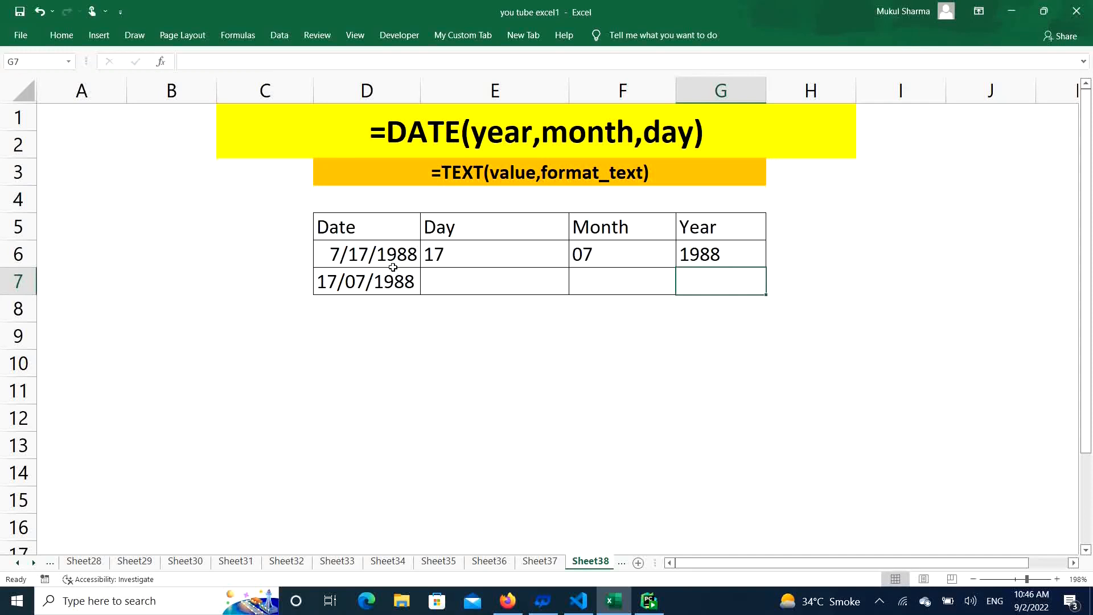
# Step: Try to extract the weekday name in cell E7 with the formula =TEXT(D7,"dddd")
pyautogui.click(482, 284)
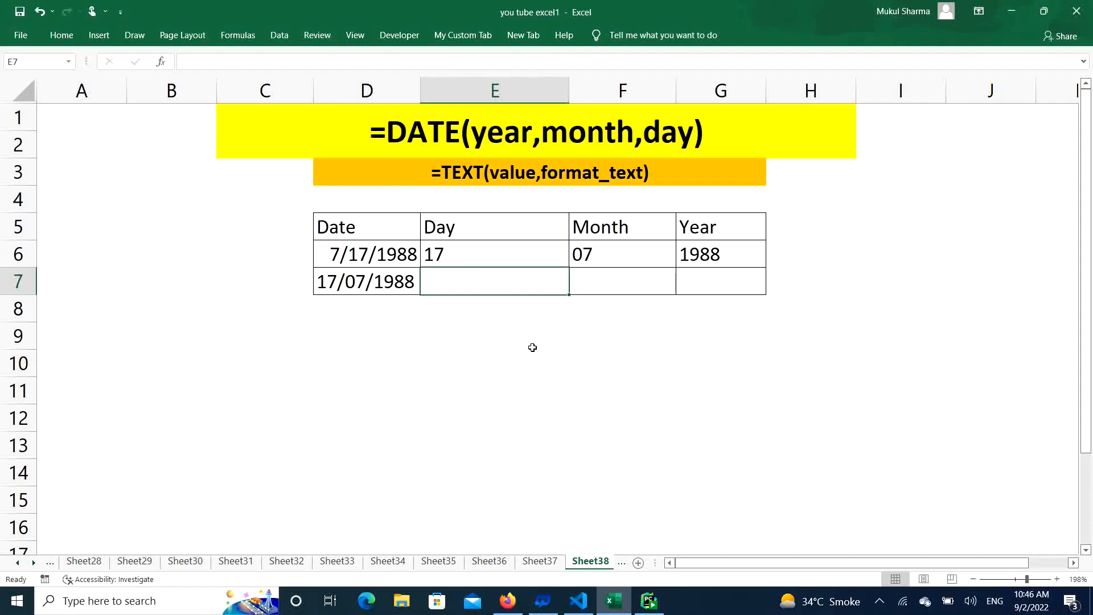
pyautogui.write('=text')
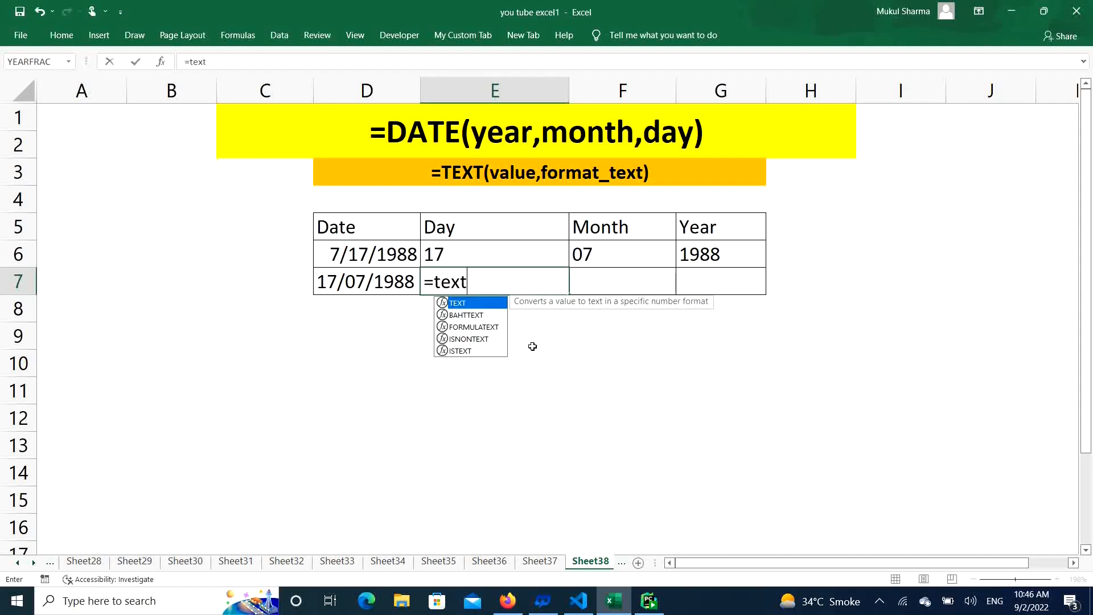
pyautogui.press('Tab')
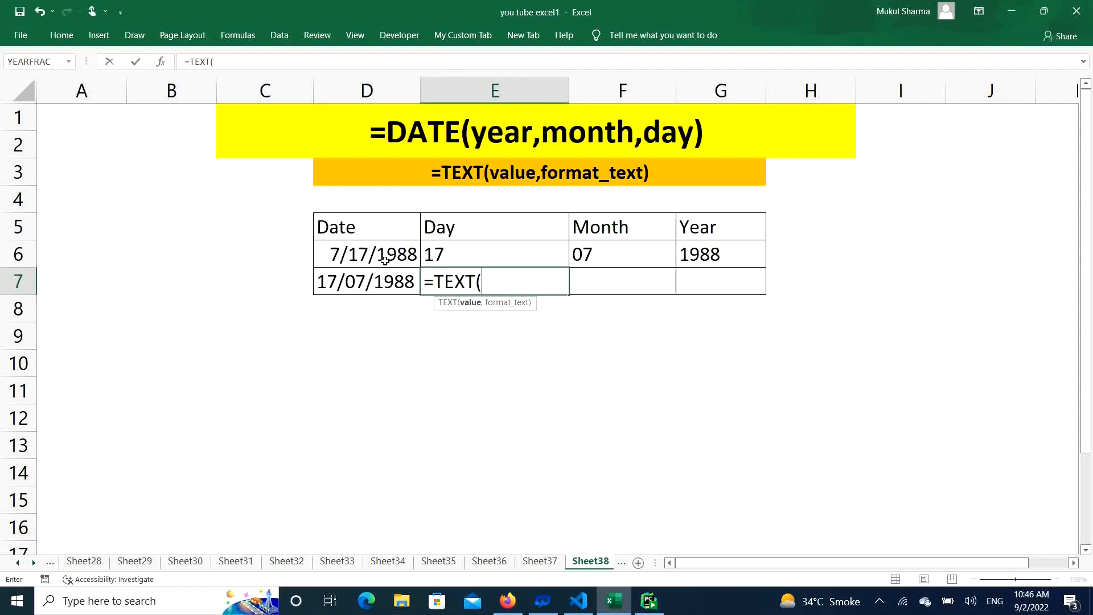
pyautogui.click(385, 281)
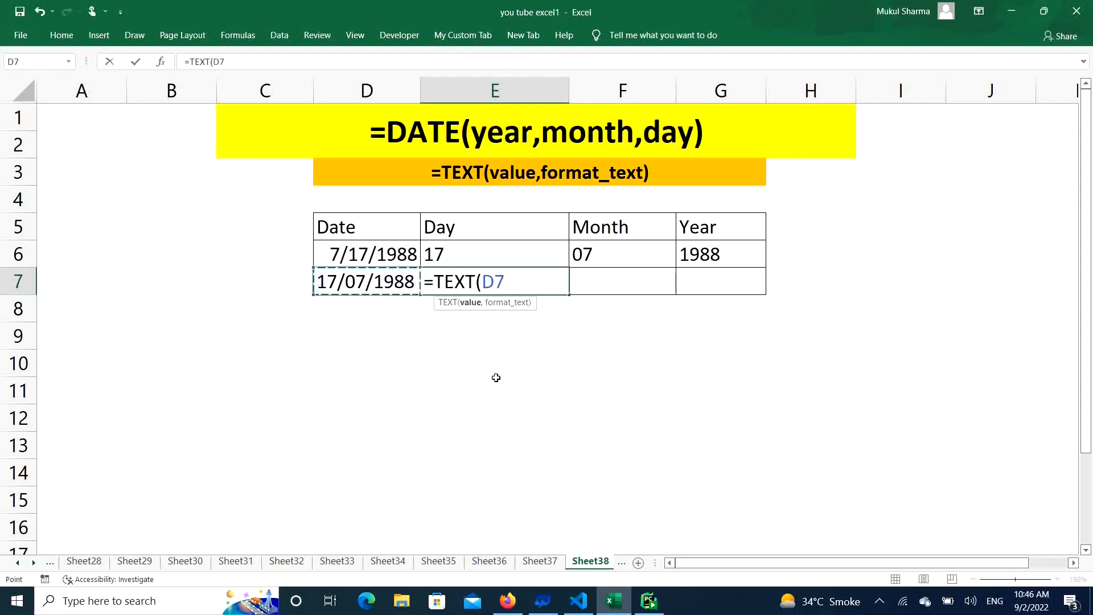
pyautogui.write(',')
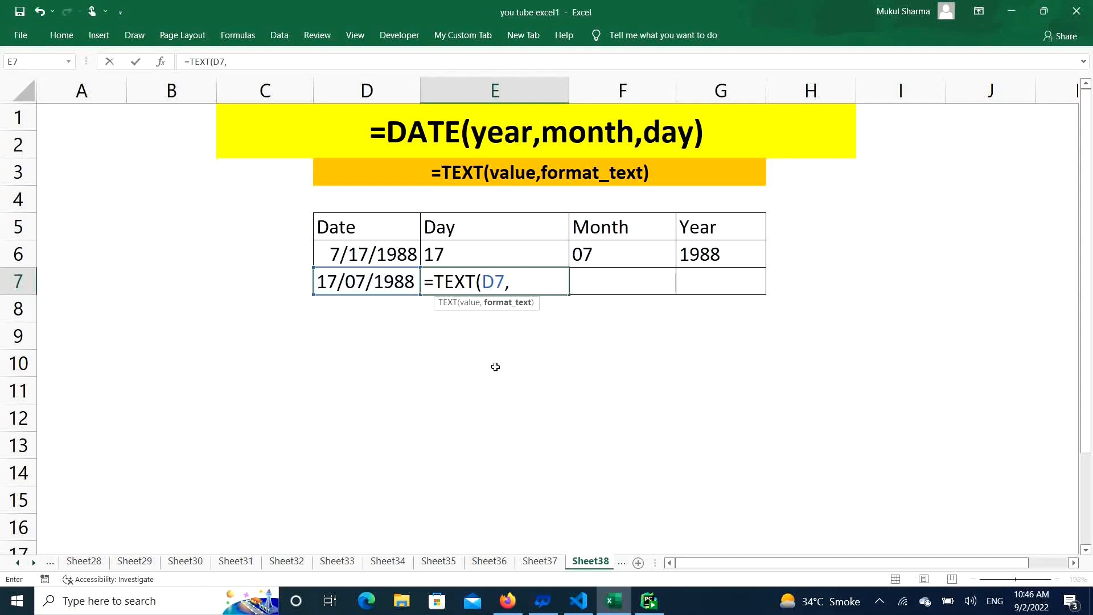
pyautogui.write('"dddd"')
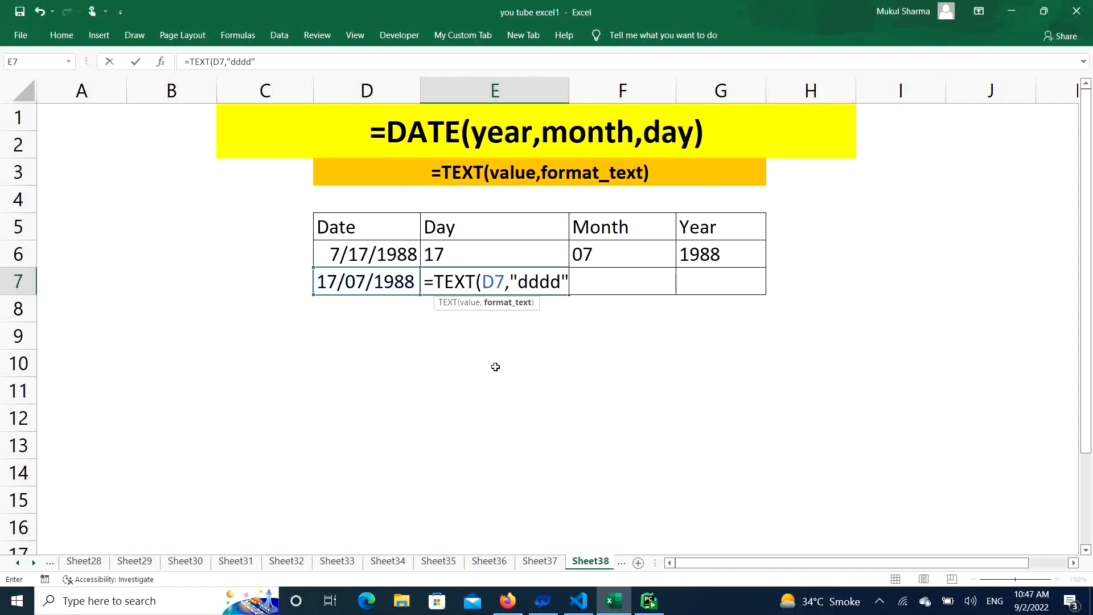
pyautogui.write(')')
pyautogui.press('Return')
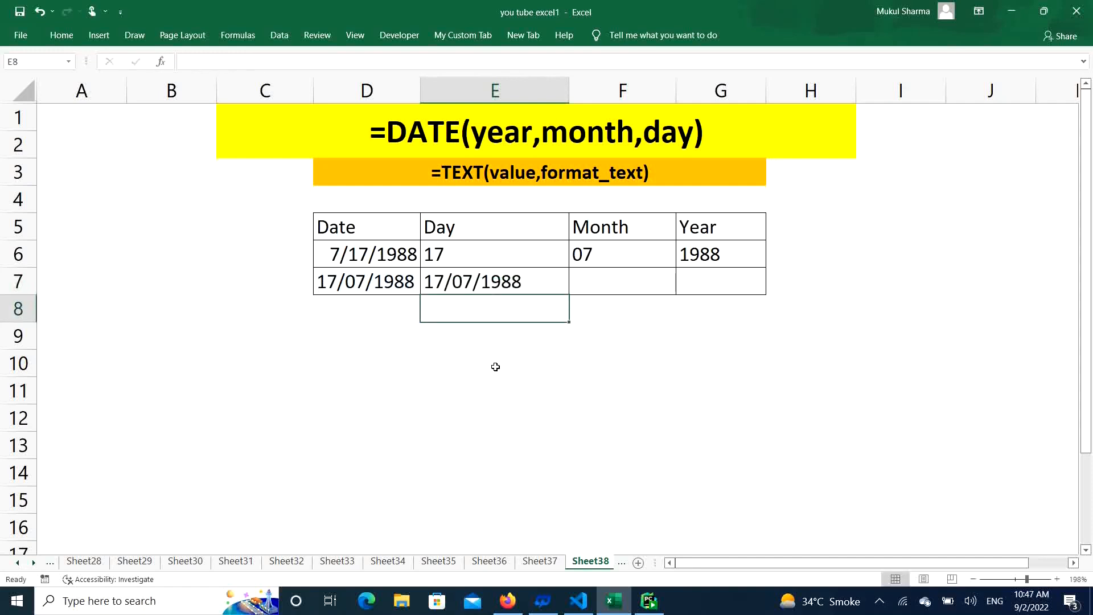
# Step: Replace the formula in cell E7 with =TEXT(D6,"dddd") to get the full weekday name
pyautogui.press('Up')
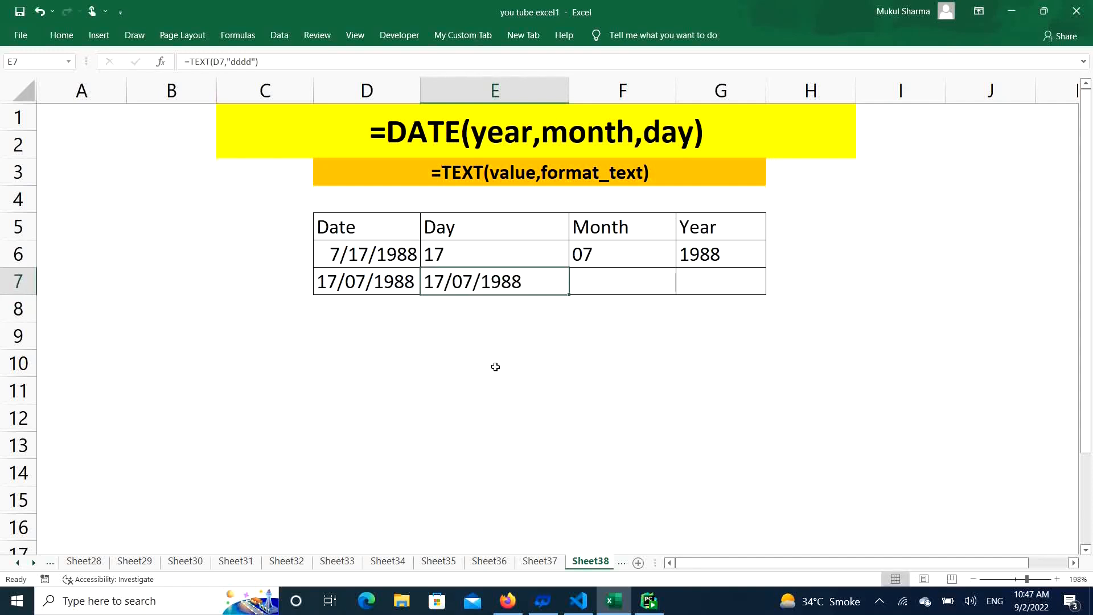
pyautogui.press('Delete')
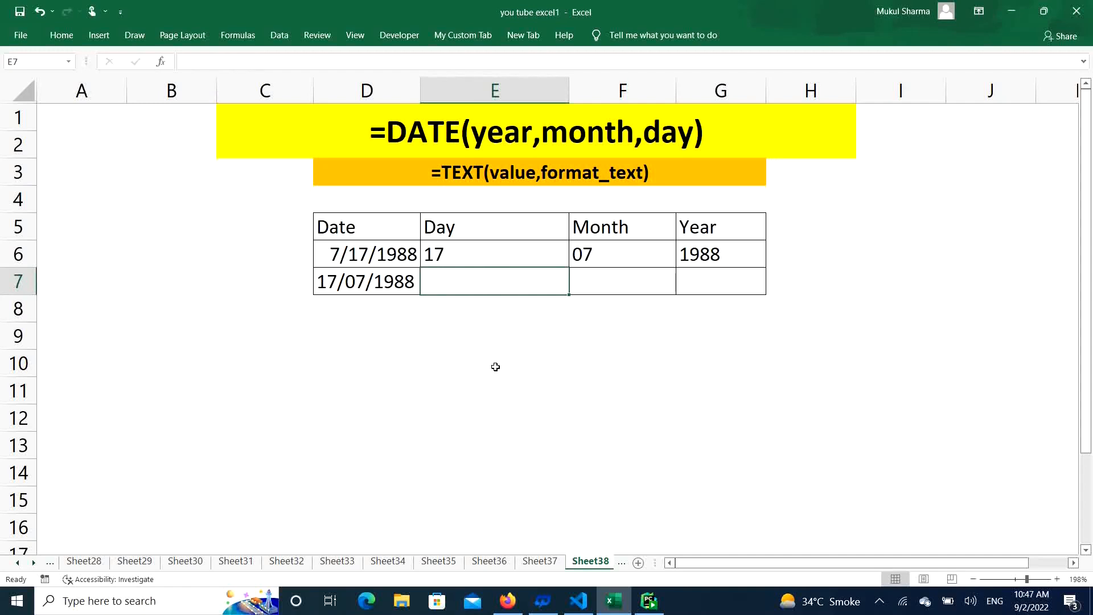
pyautogui.write('=text')
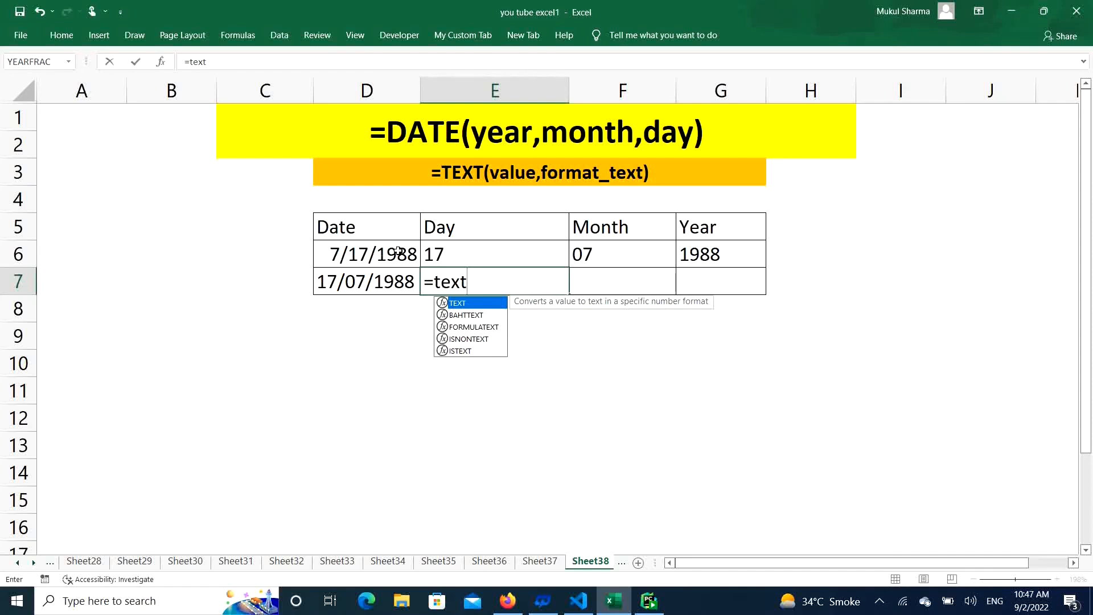
pyautogui.press('Tab')
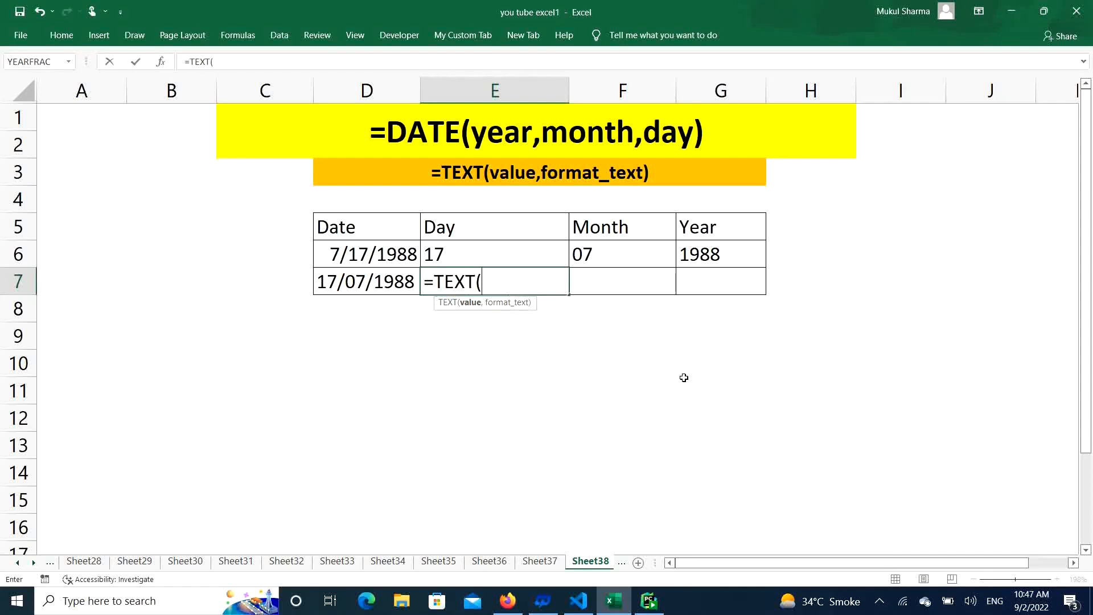
pyautogui.click(374, 259)
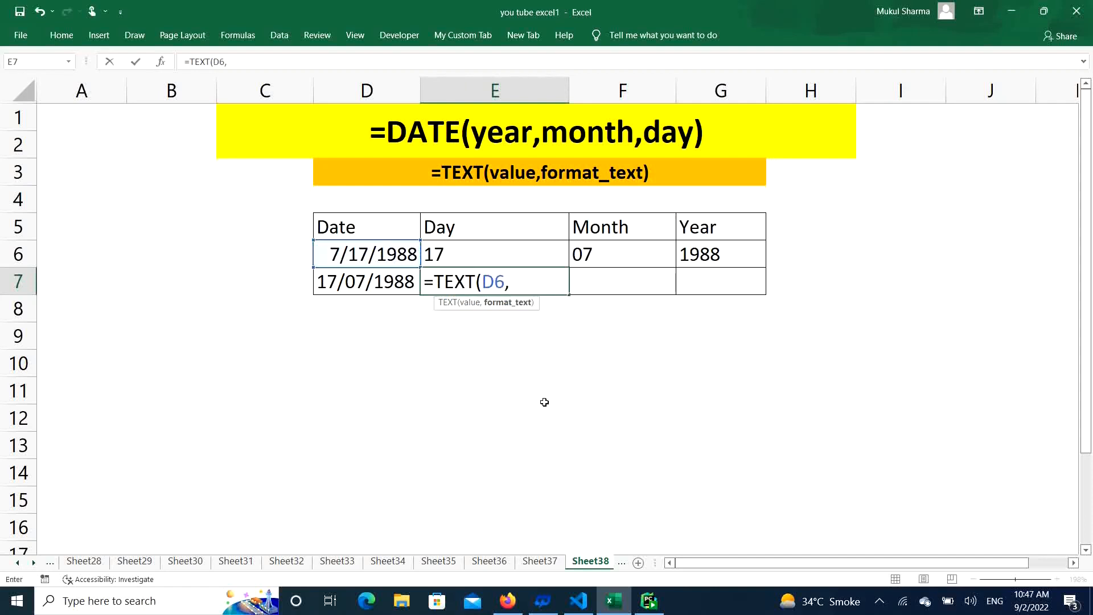
pyautogui.write('"dddd")')
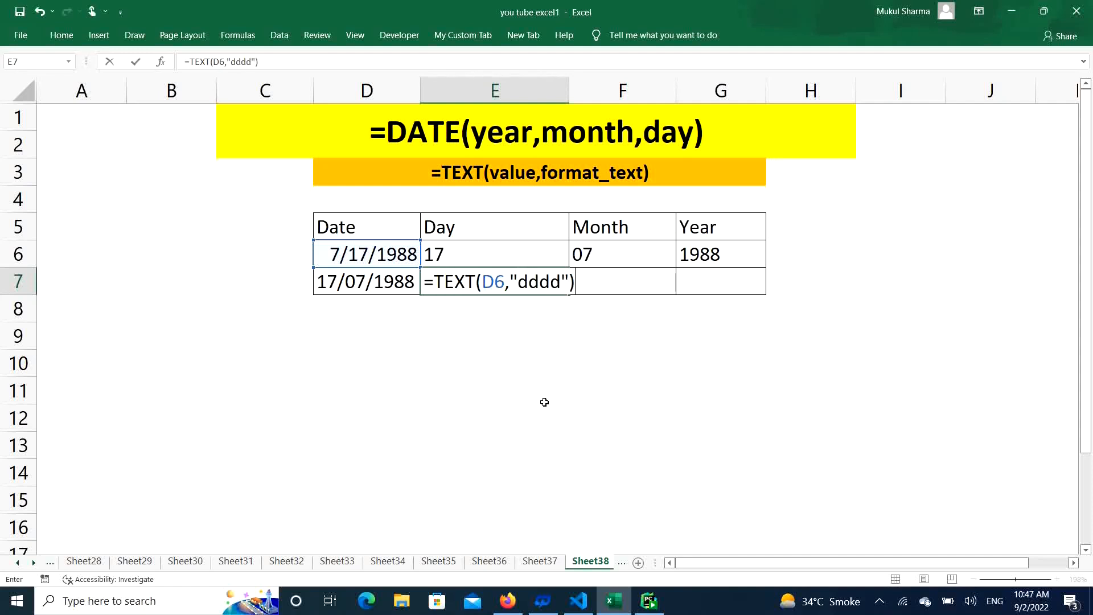
pyautogui.press('Return')
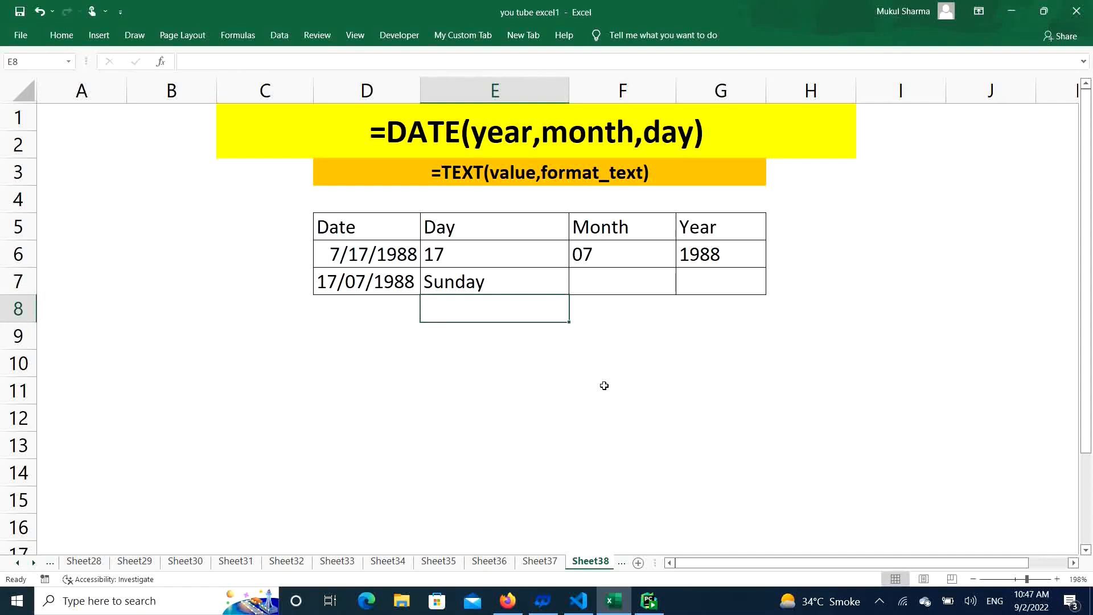
# Step: Enter =TEXT(D6,"mmmm") in cell F7 to get the full month name from the date
pyautogui.click(610, 277)
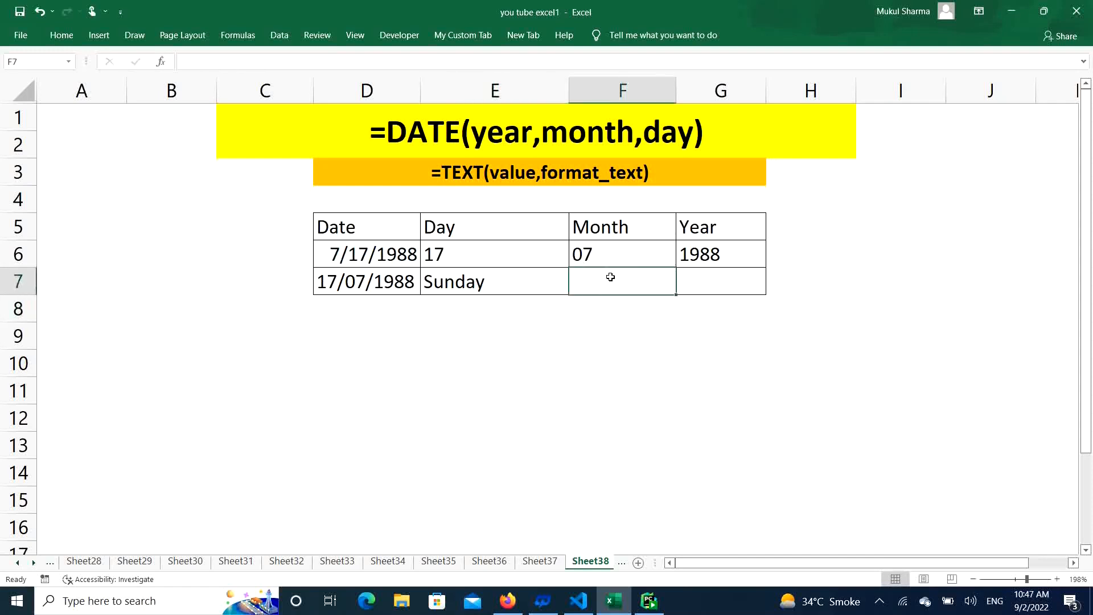
pyautogui.write('=text')
pyautogui.press('Tab')
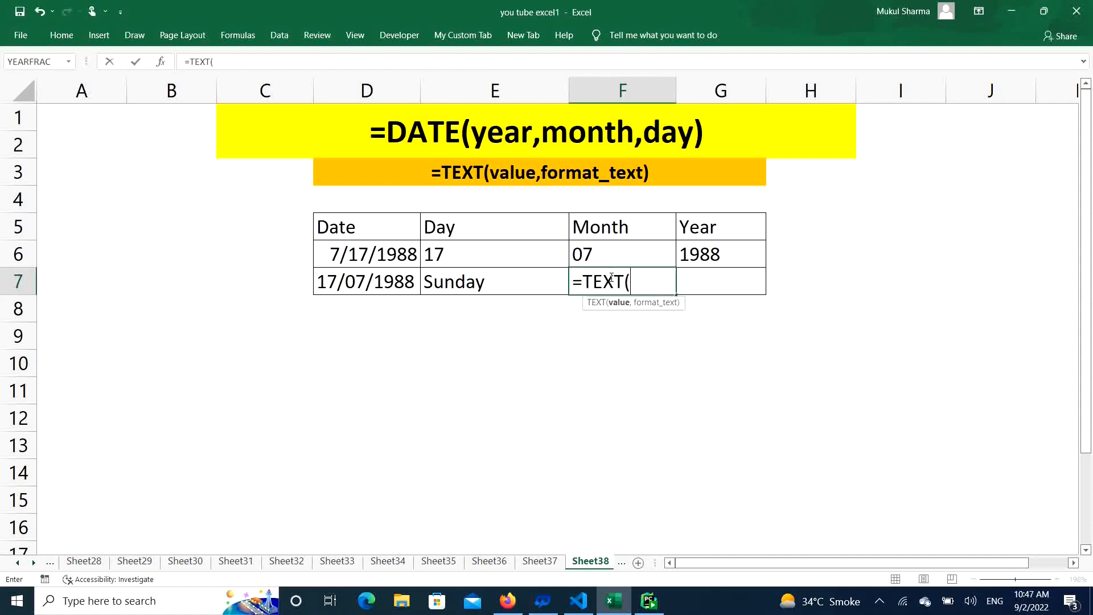
pyautogui.click(368, 255)
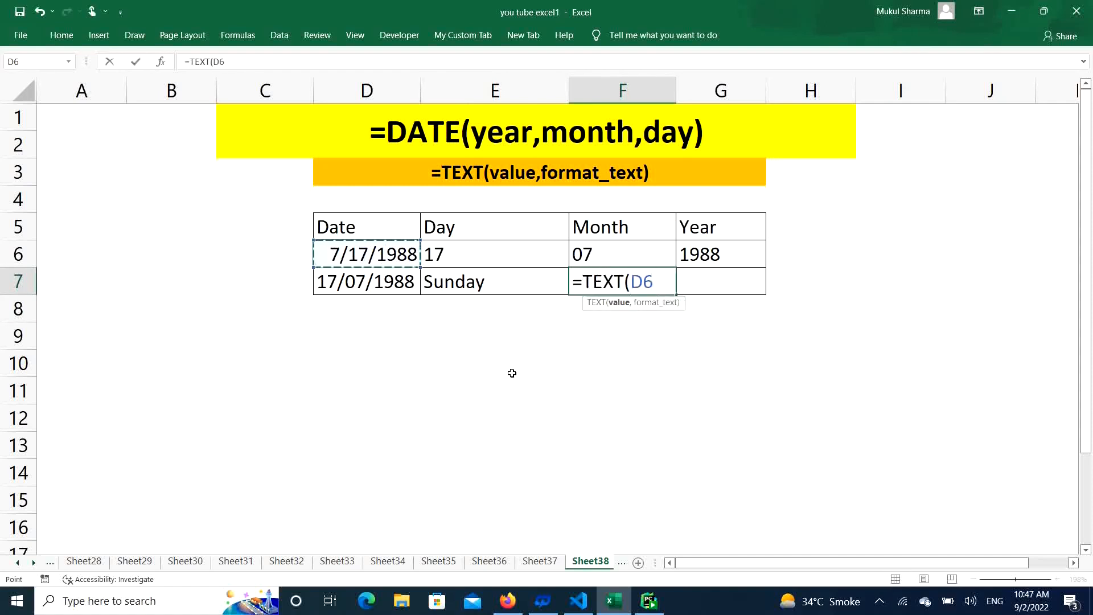
pyautogui.write(',"')
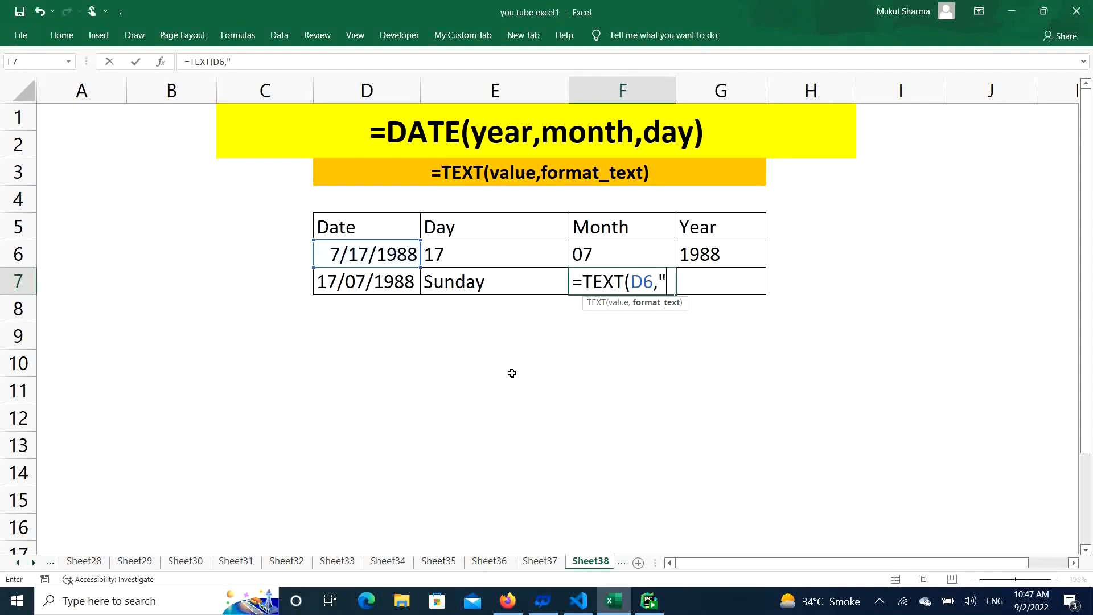
pyautogui.write('mmmm"')
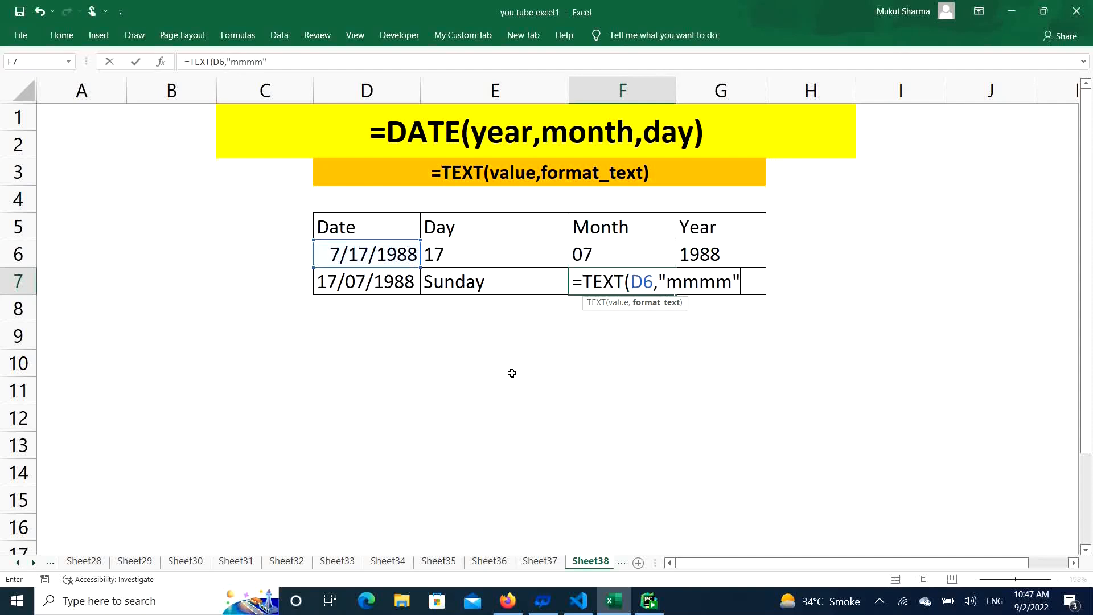
pyautogui.write(')')
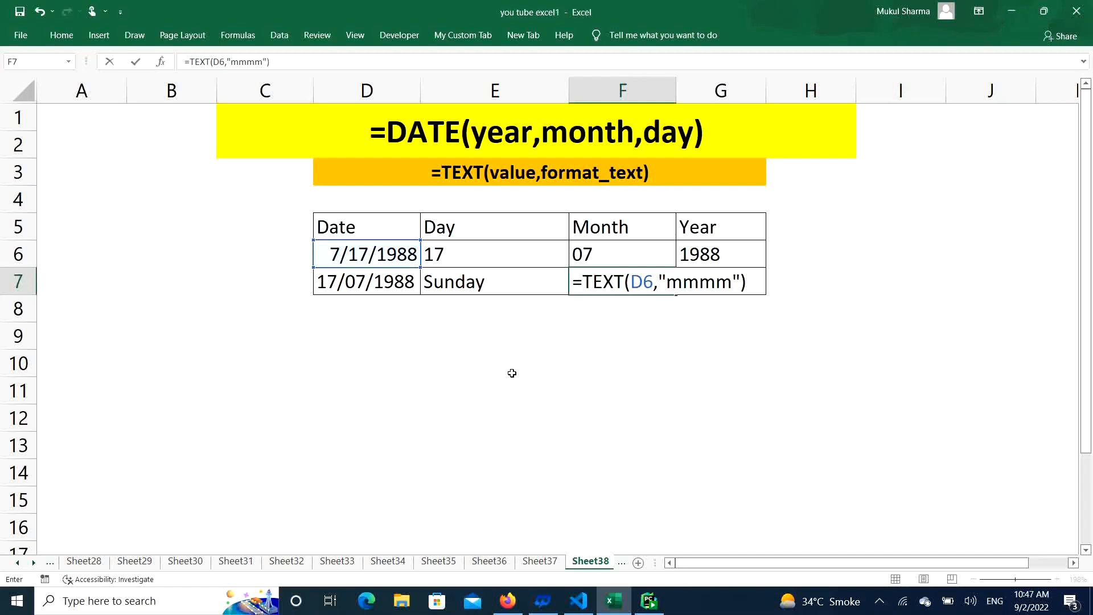
pyautogui.press('Return')
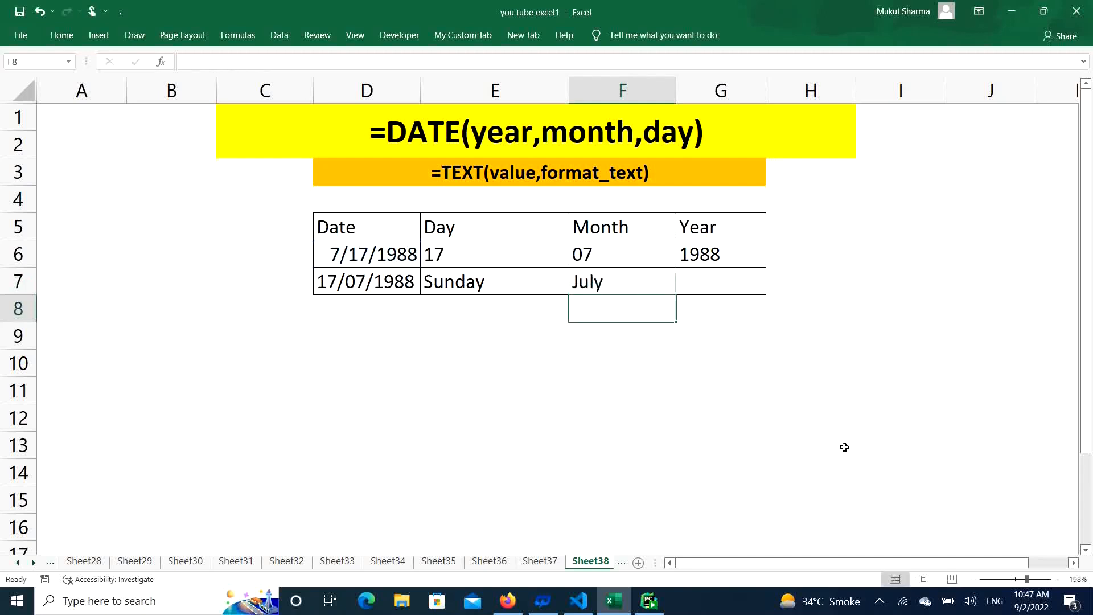
# Step: Enter =TODAY() in cell E10 to return the current date
pyautogui.click(723, 275)
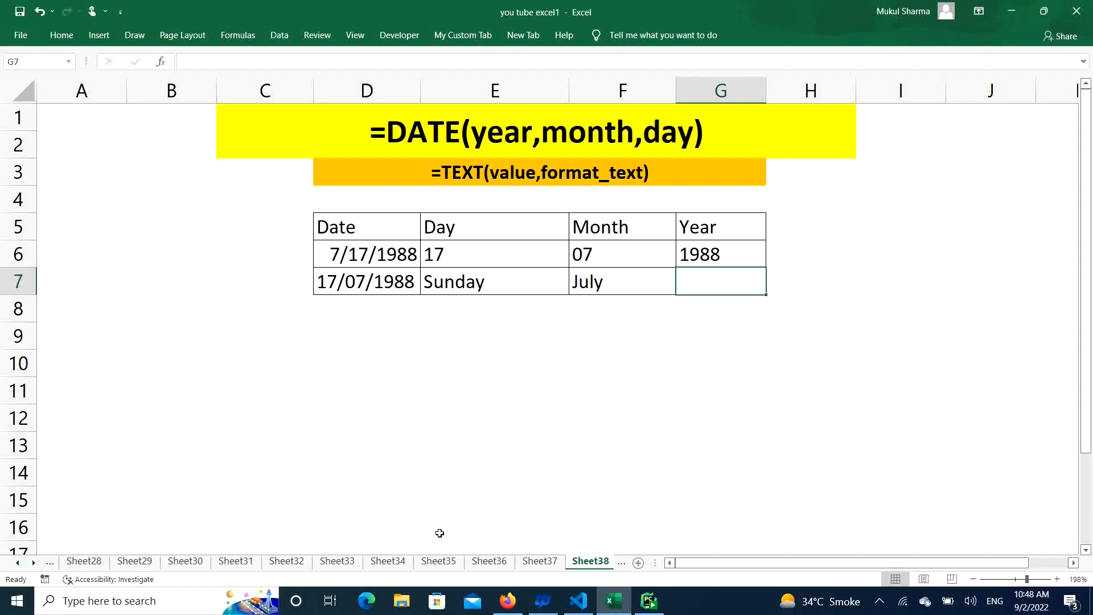
pyautogui.click(466, 362)
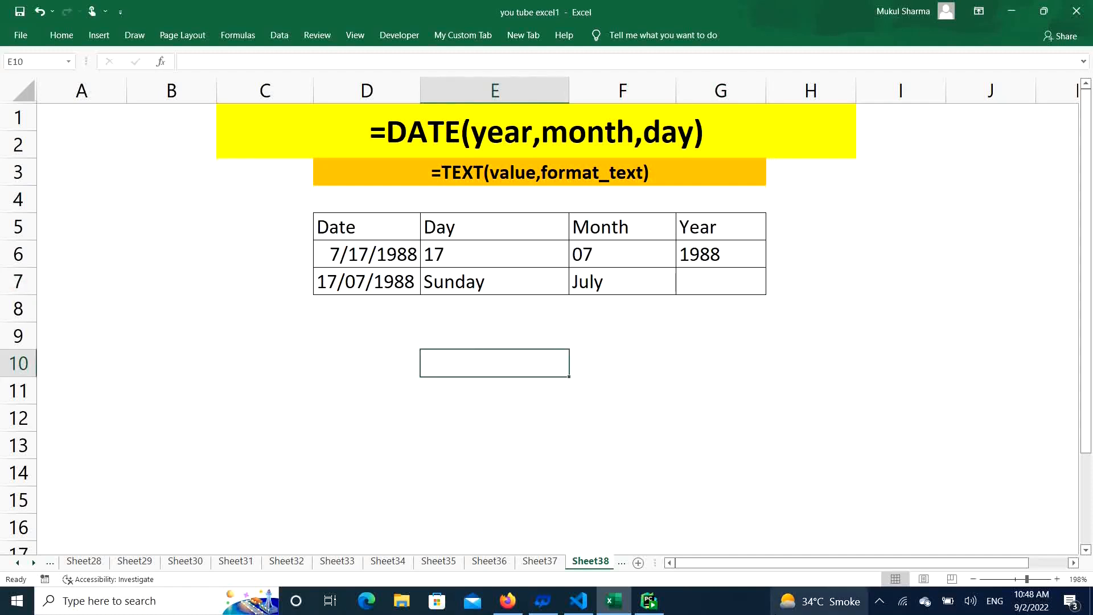
pyautogui.write('=')
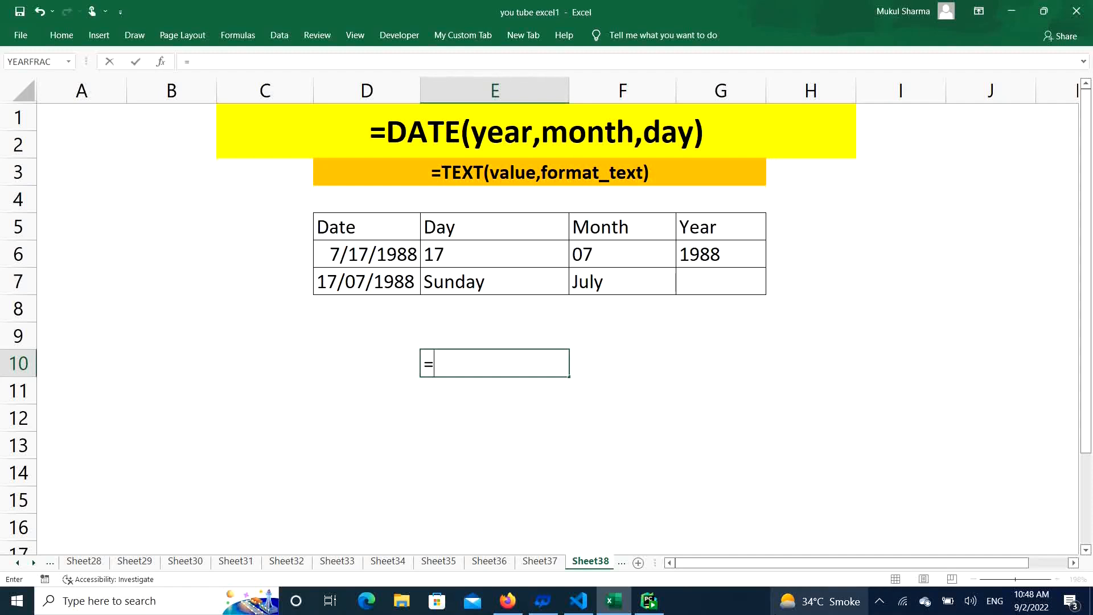
pyautogui.moveTo(820, 602)
pyautogui.write('to')
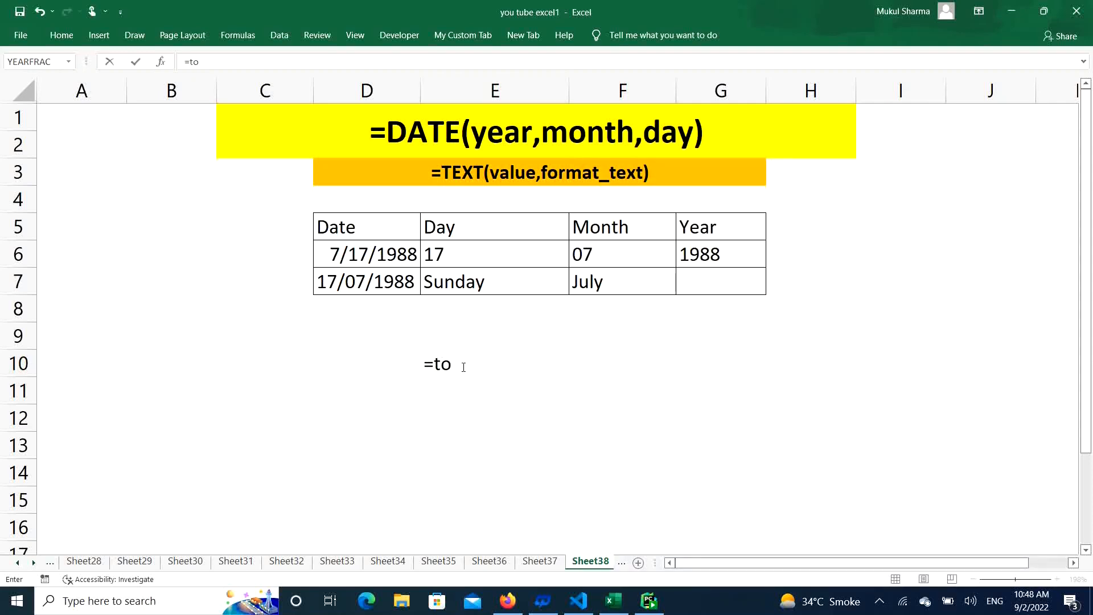
pyautogui.click(463, 367)
pyautogui.press('Tab')
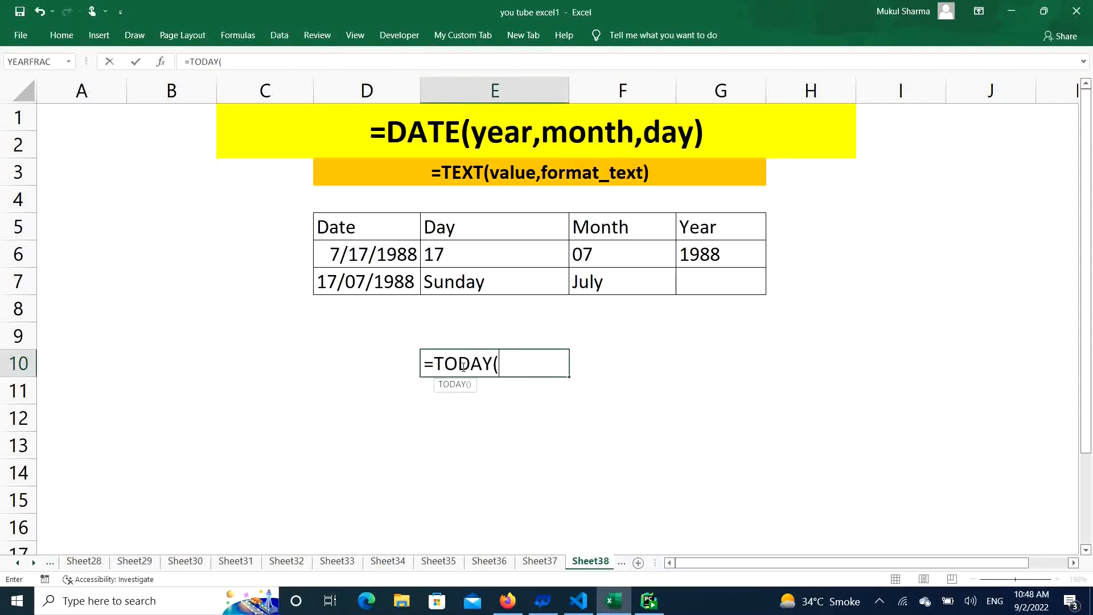
pyautogui.write(')')
pyautogui.press('Return')
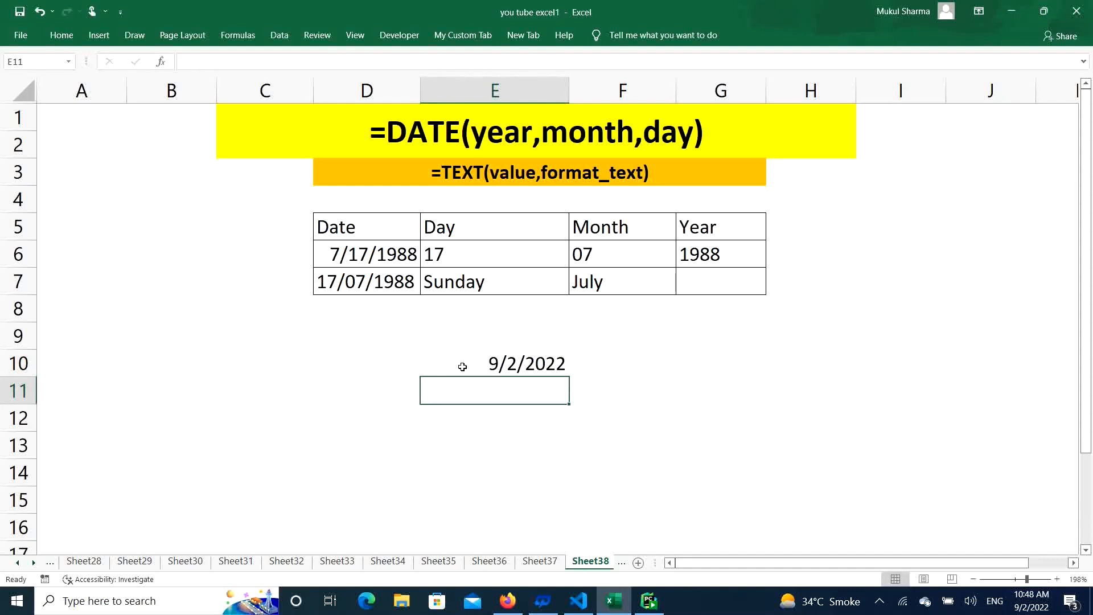
pyautogui.click(463, 366)
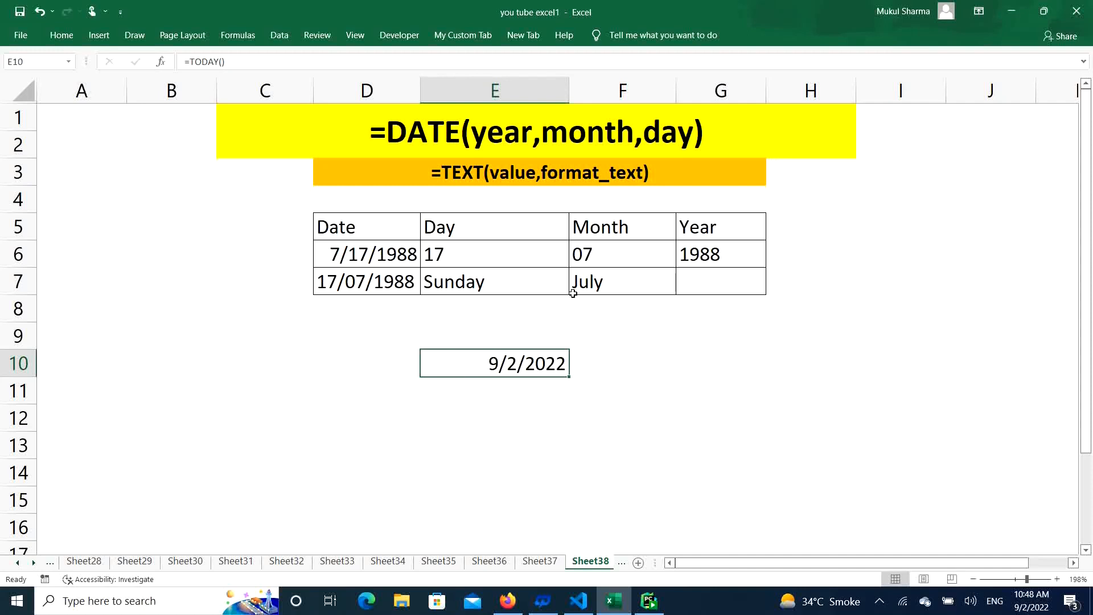
pyautogui.click(646, 370)
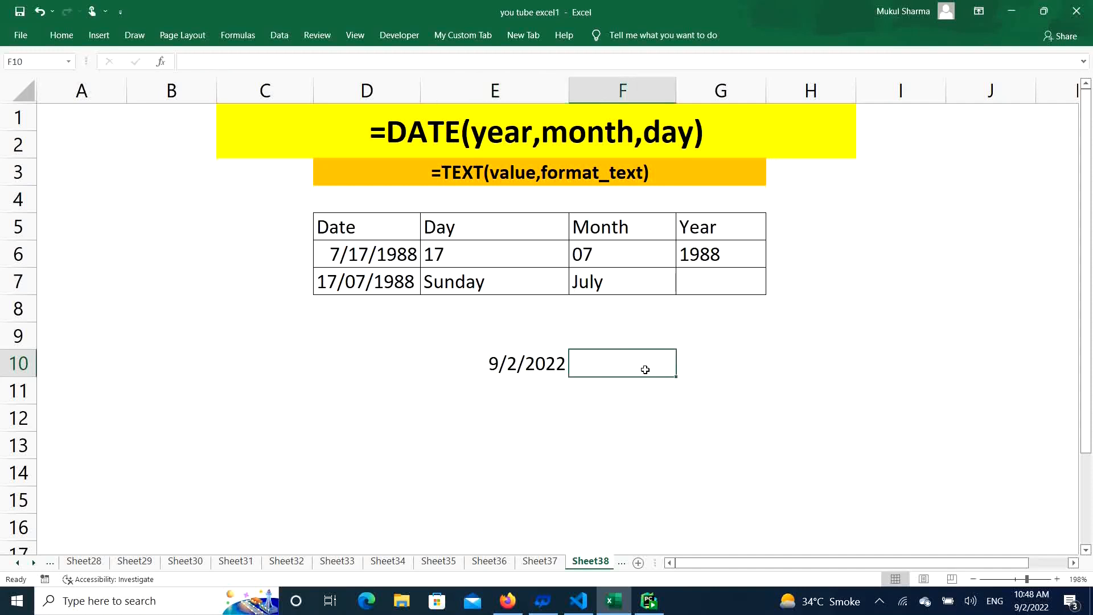
pyautogui.write('=tof')
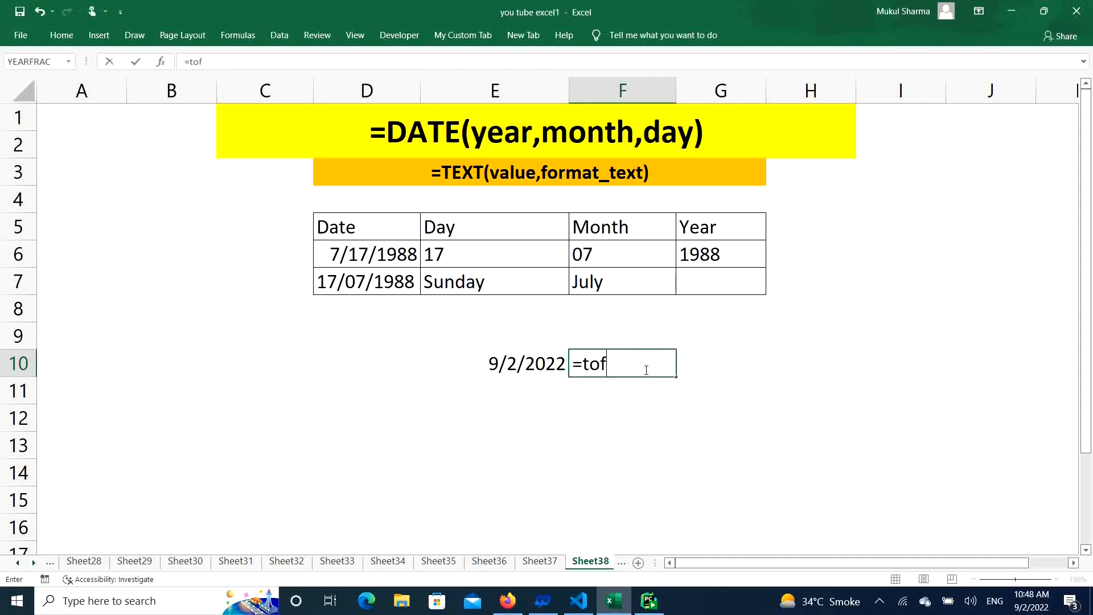
pyautogui.press('BackSpace')
pyautogui.write('day')
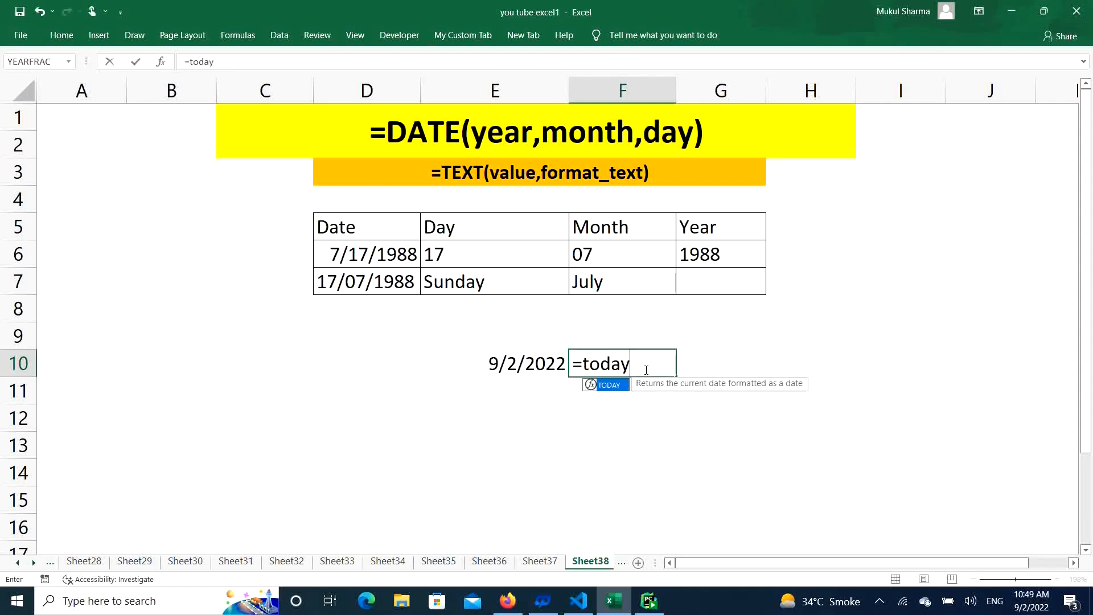
pyautogui.press('BackSpace')
pyautogui.press('BackSpace')
pyautogui.press('BackSpace')
pyautogui.press('BackSpace')
pyautogui.press('BackSpace')
pyautogui.press('BackSpace')
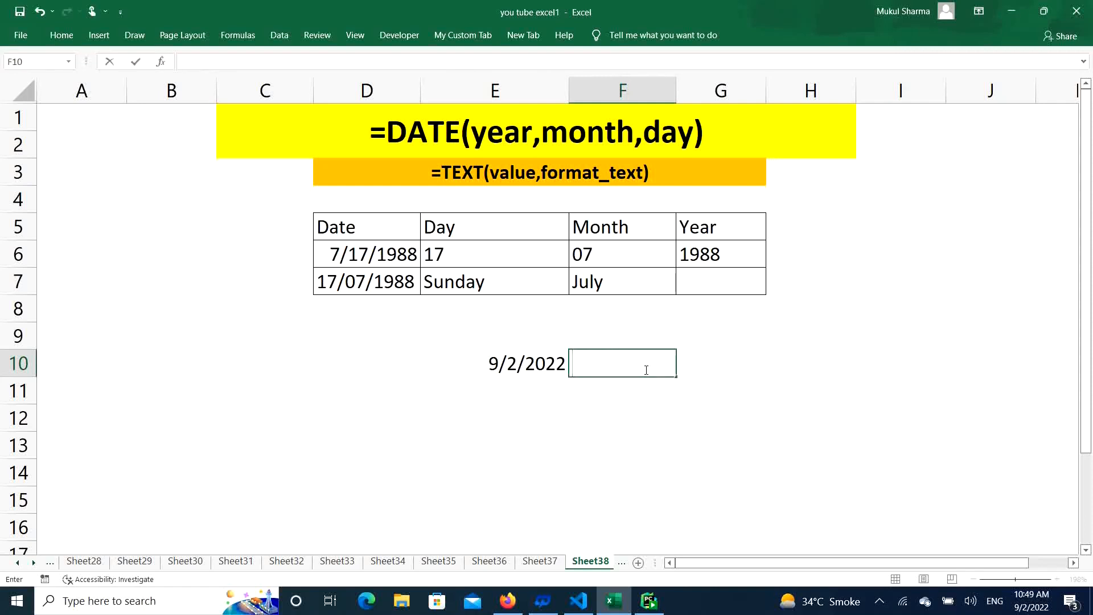
# Step: Replace the formula in cell E10 with =TEXT(TODAY(),"dd/mm/yyyy") to show the current date in day/month/year format
pyautogui.click(519, 366)
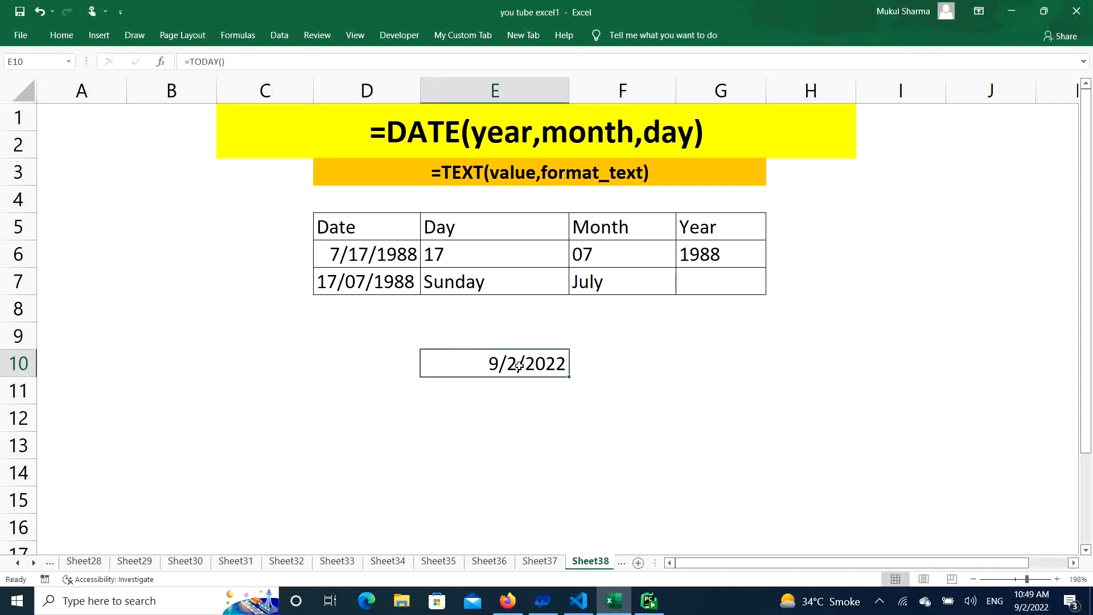
pyautogui.press('Delete')
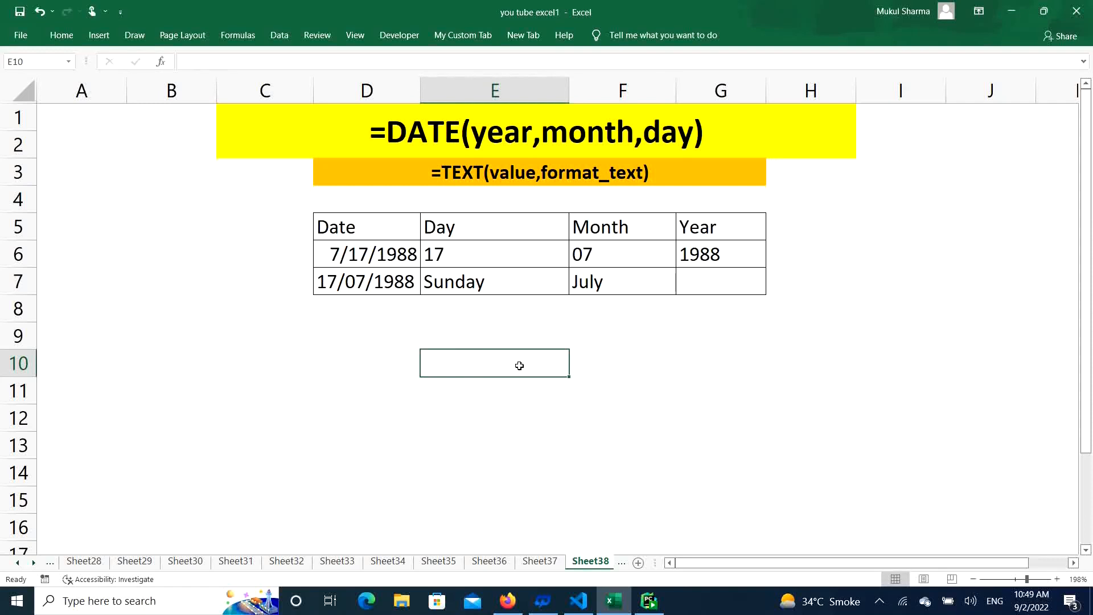
pyautogui.write('=te')
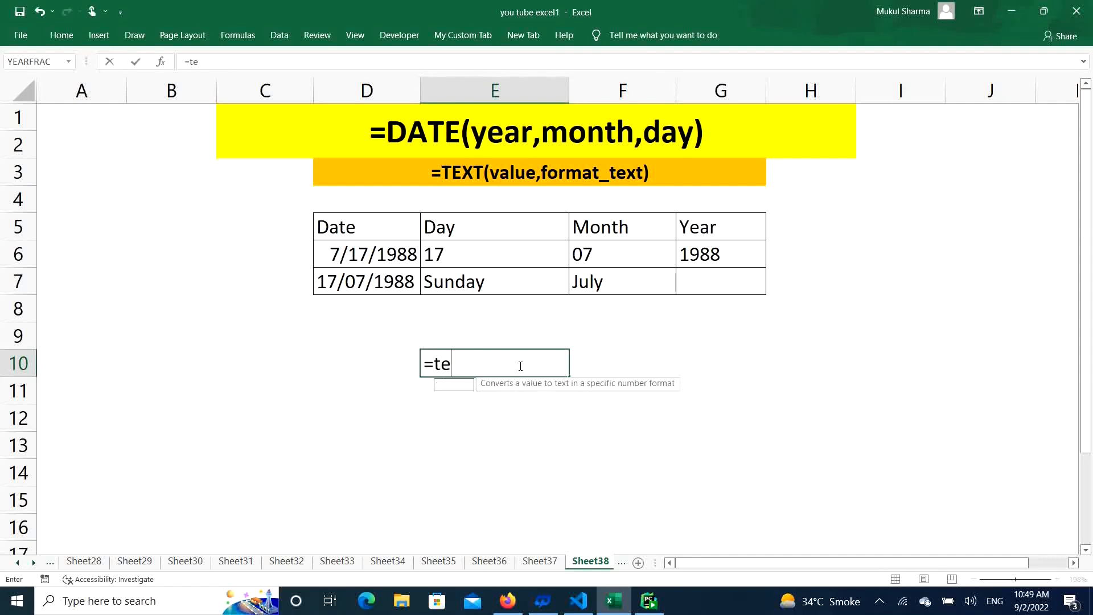
pyautogui.write('xt')
pyautogui.press('Tab')
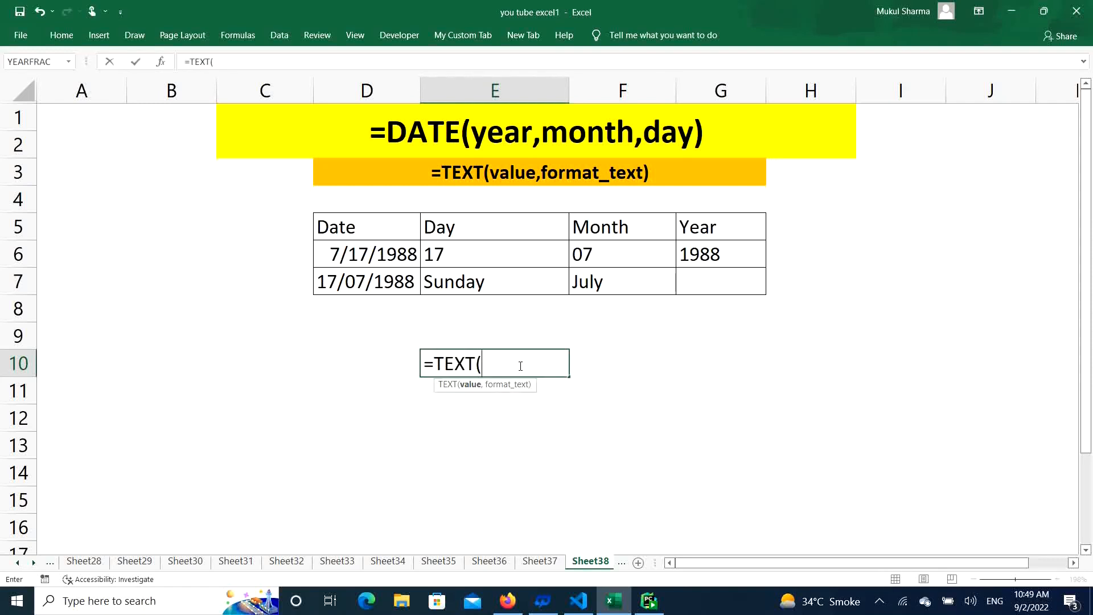
pyautogui.write('toda')
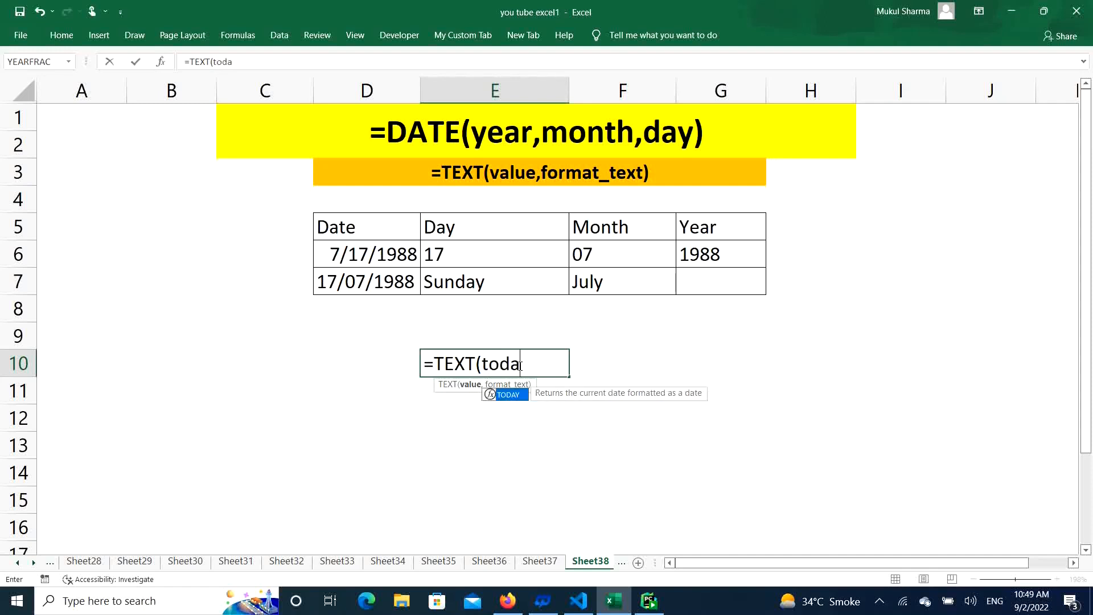
pyautogui.write('y')
pyautogui.press('Tab')
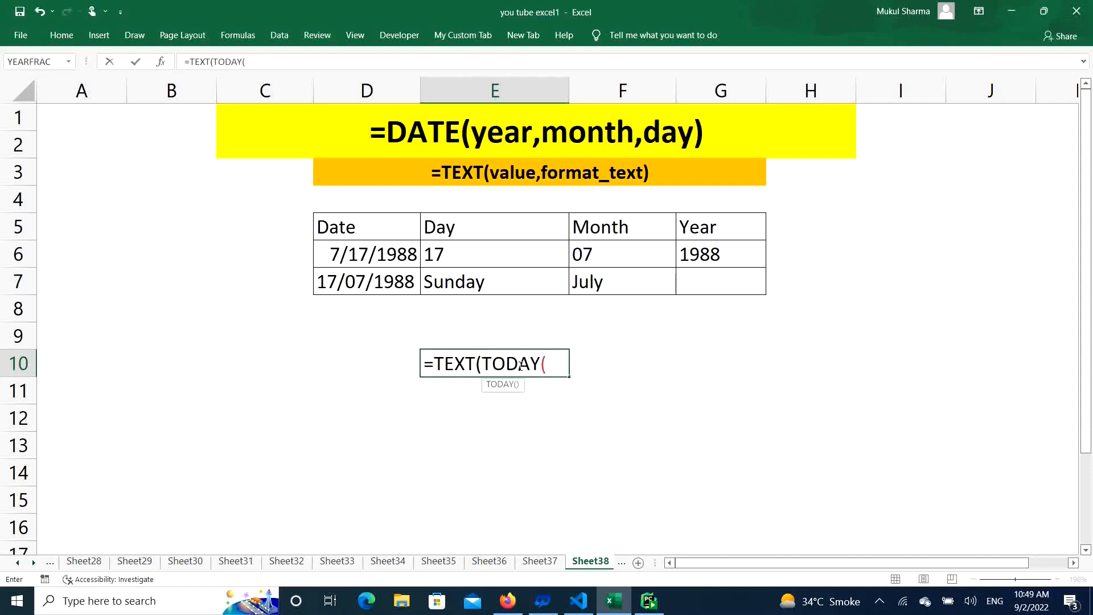
pyautogui.write('),')
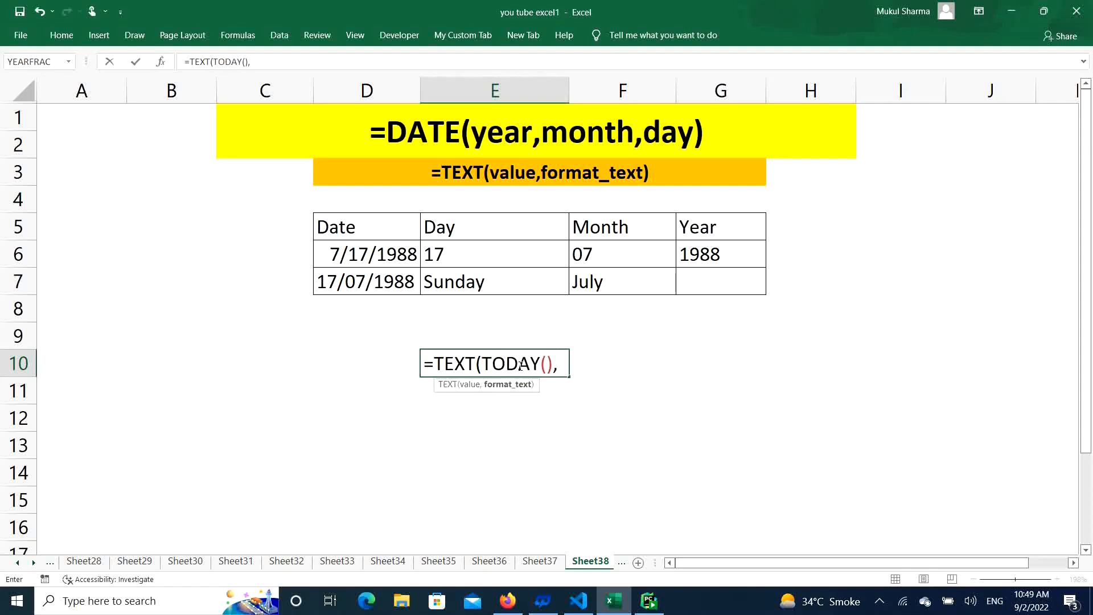
pyautogui.write('"dd/mm/')
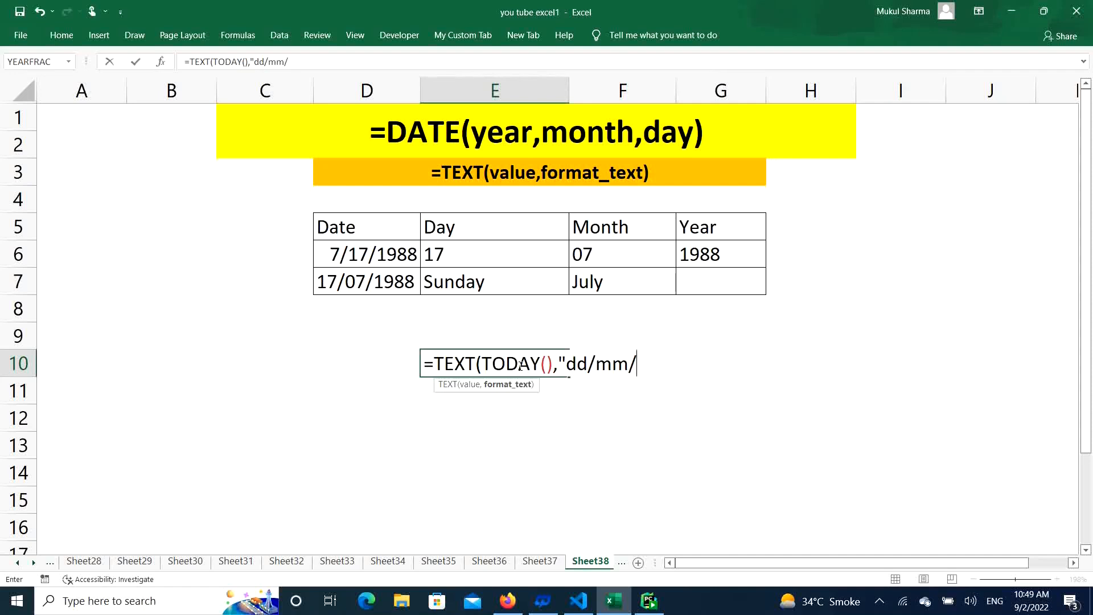
pyautogui.write('yyyy")')
pyautogui.press('Return')
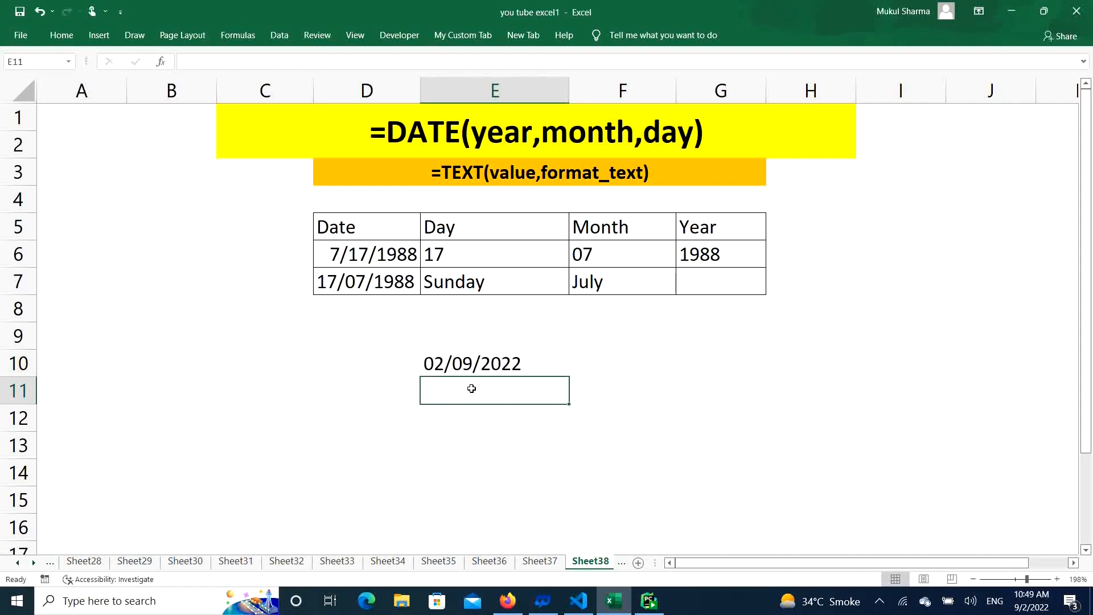
pyautogui.click(544, 362)
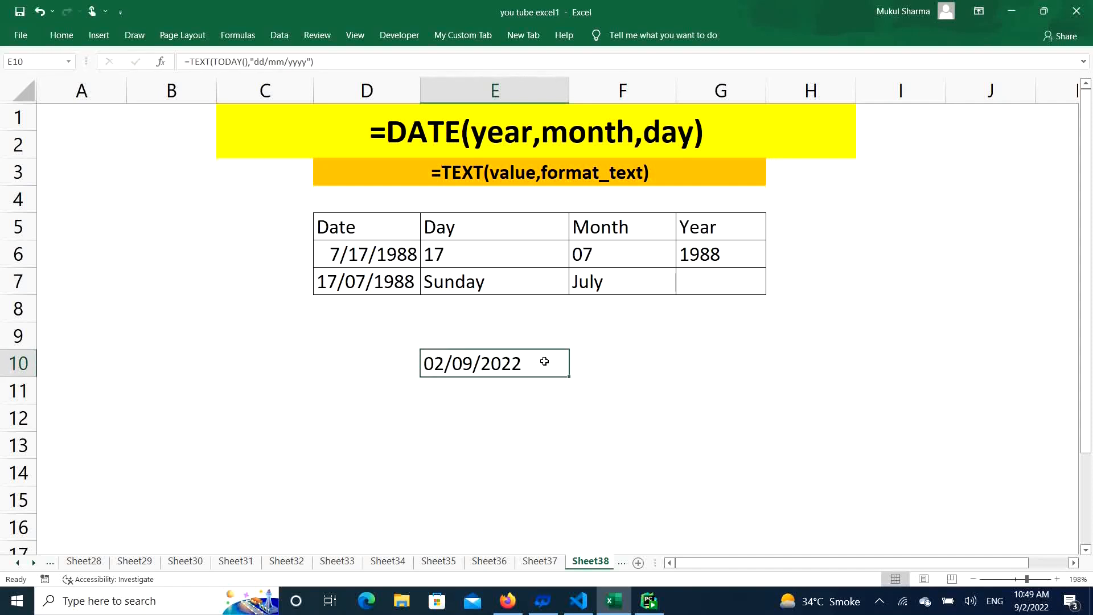